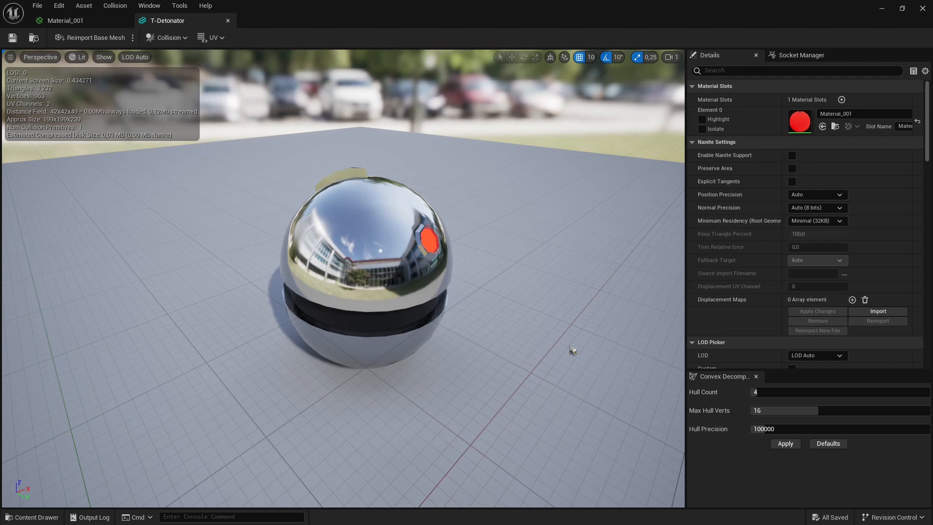
# Go to the T-Detonator file in Blender and put the Sphere into Vertex Paint mode.
pyautogui.moveTo(490, 513)
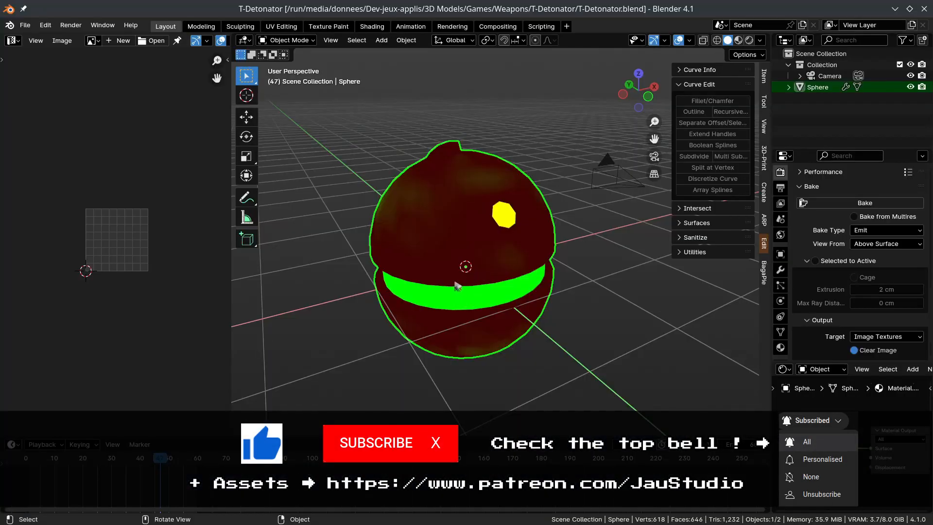
pyautogui.moveTo(456, 286); pyautogui.dragTo(538, 331, button='middle')
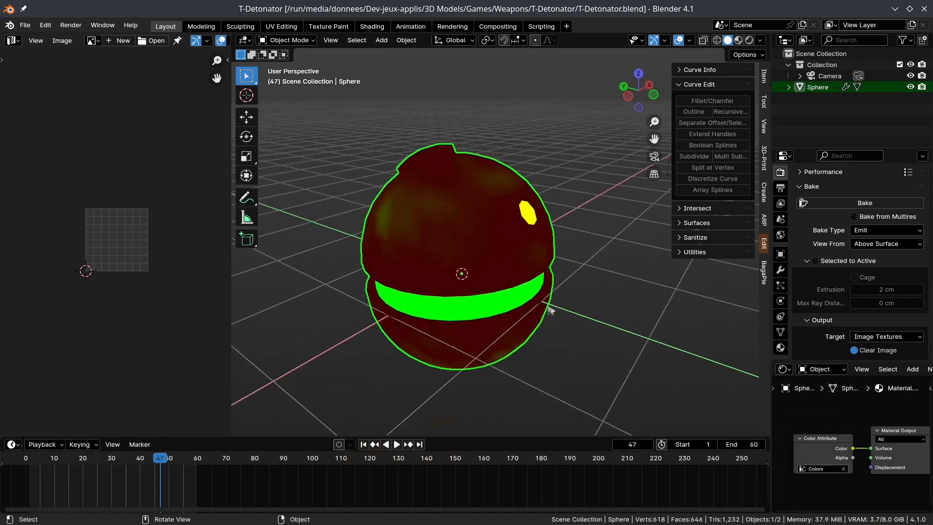
pyautogui.moveTo(554, 349); pyautogui.dragTo(447, 294, button='middle')
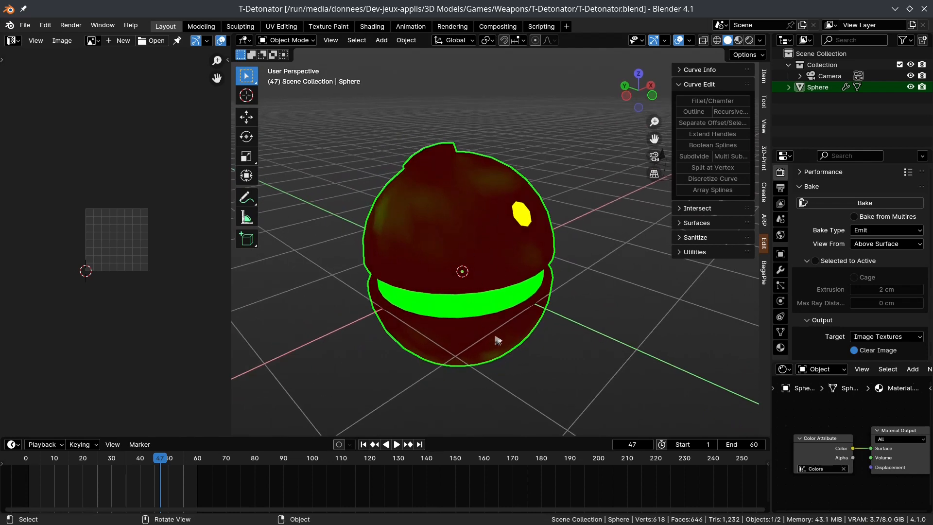
pyautogui.moveTo(500, 308); pyautogui.dragTo(553, 271, button='middle')
pyautogui.hotkey('ctrl', 'Tab')
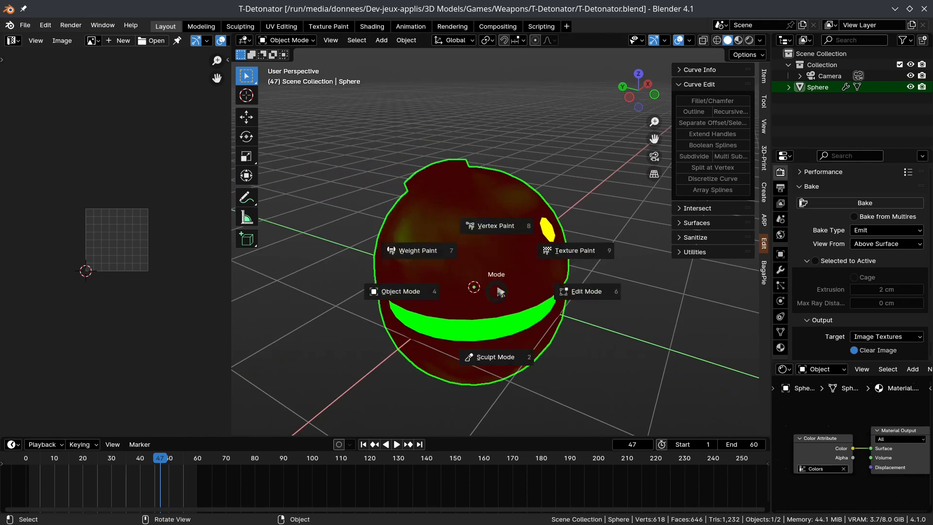
pyautogui.click(511, 235)
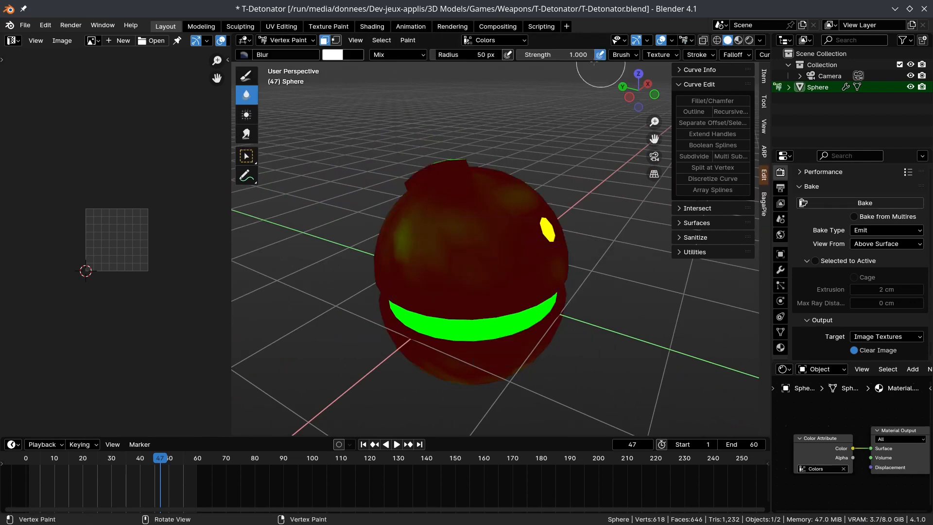
# Examine the Sphere's color attributes and the Color Attribute node connected to the Material Output.
pyautogui.click(760, 40)
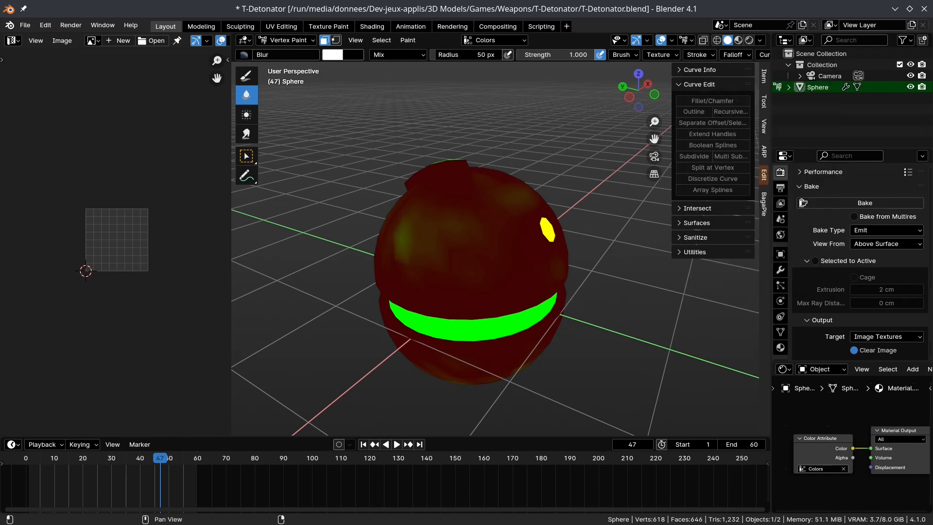
pyautogui.moveTo(581, 245); pyautogui.dragTo(509, 160, button='middle')
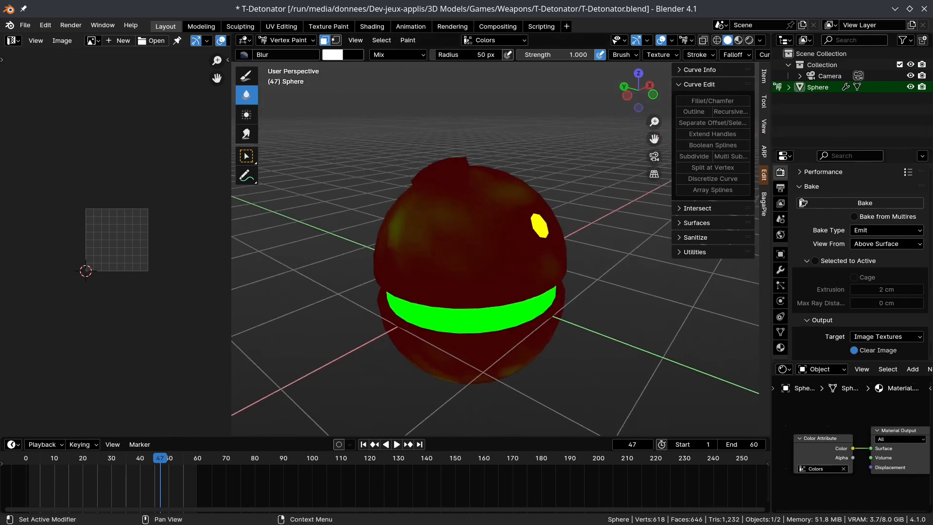
pyautogui.click(780, 347)
pyautogui.click(780, 332)
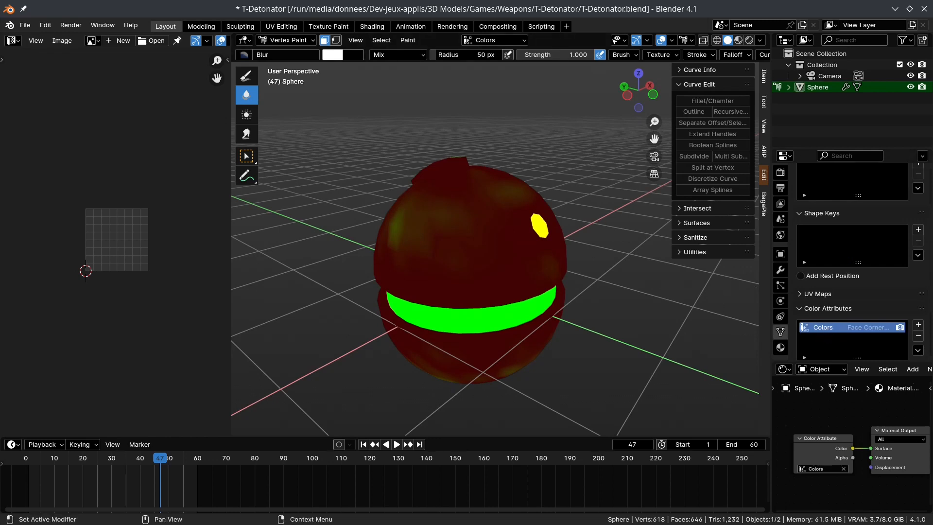
pyautogui.moveTo(827, 487); pyautogui.dragTo(847, 474, button='middle')
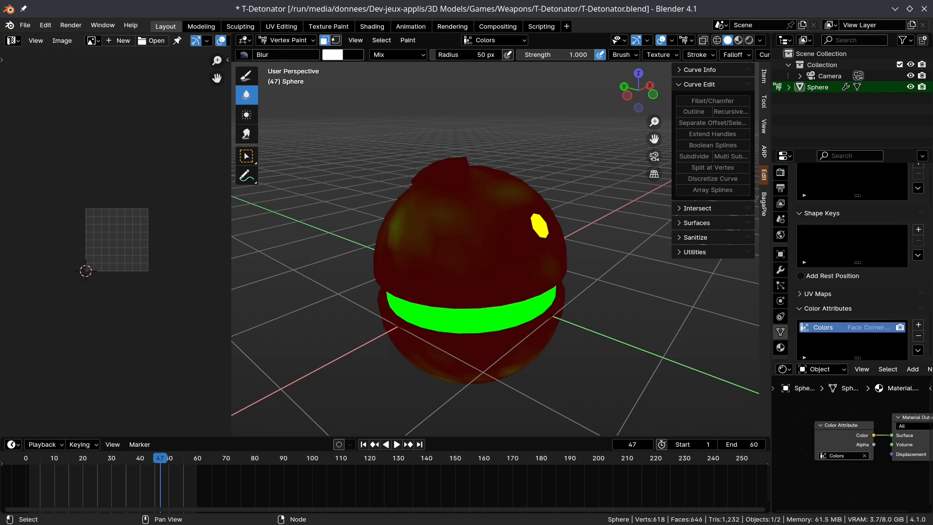
pyautogui.scroll(2, 869, 438)
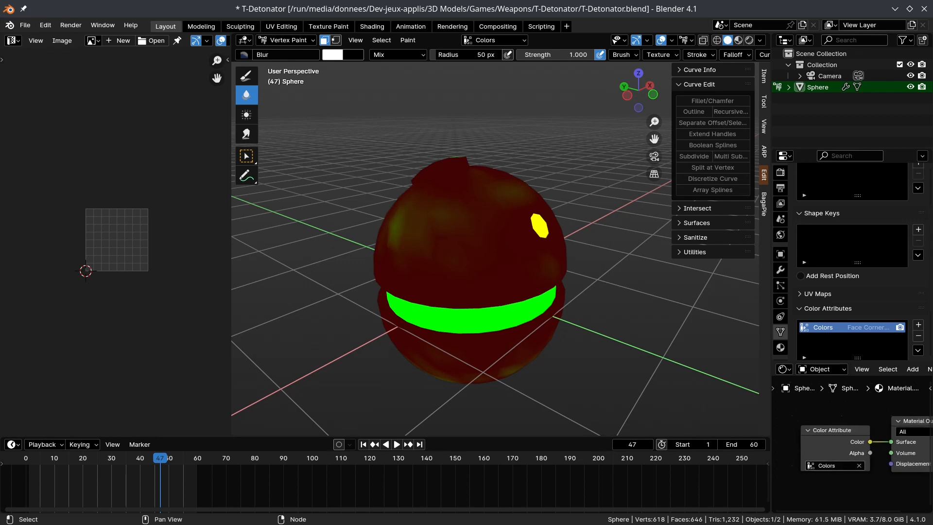
pyautogui.scroll(-2, 843, 410)
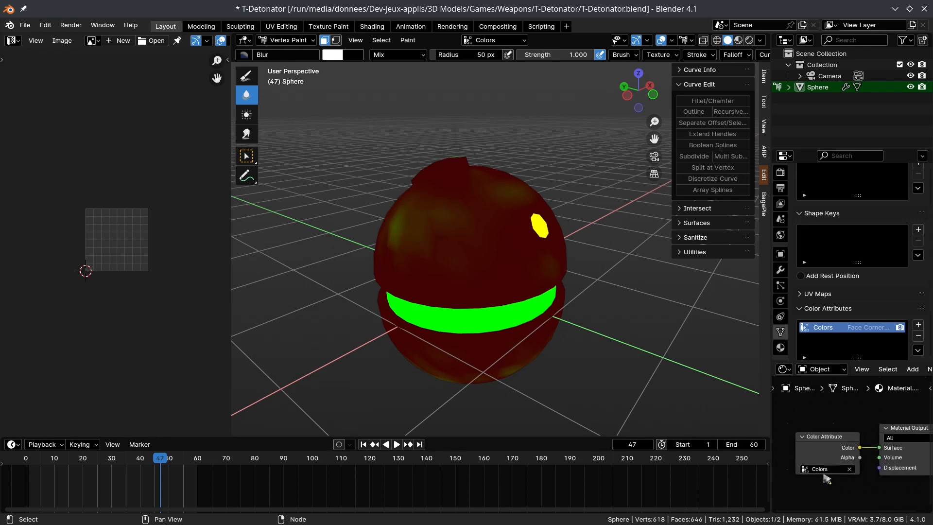
pyautogui.moveTo(818, 420); pyautogui.dragTo(828, 430, button='middle')
pyautogui.rightClick(828, 429)
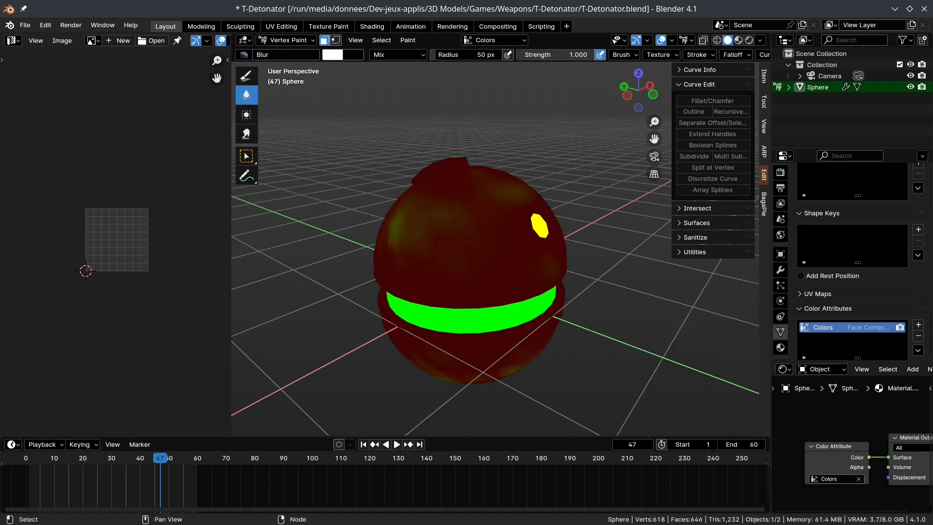
pyautogui.hotkey('shift', 'a')
pyautogui.moveTo(810, 405)
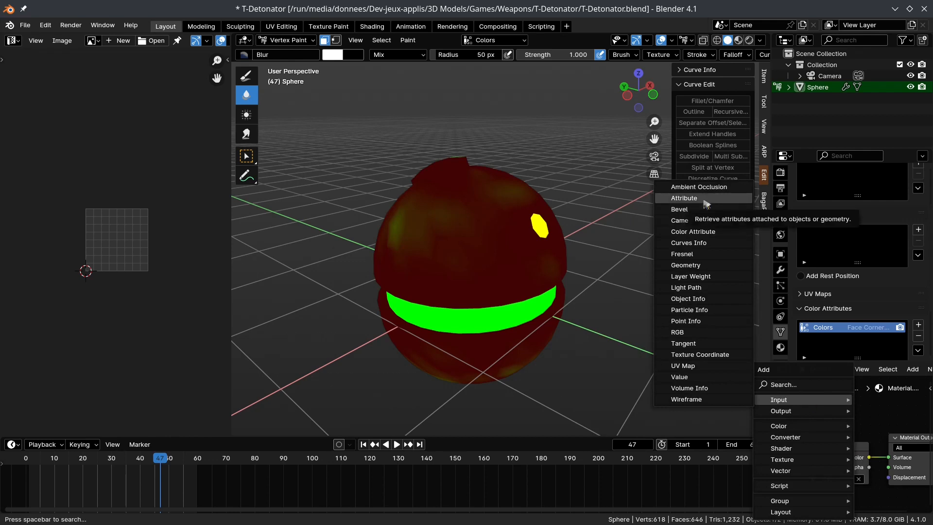
pyautogui.click(847, 481)
pyautogui.click(850, 503)
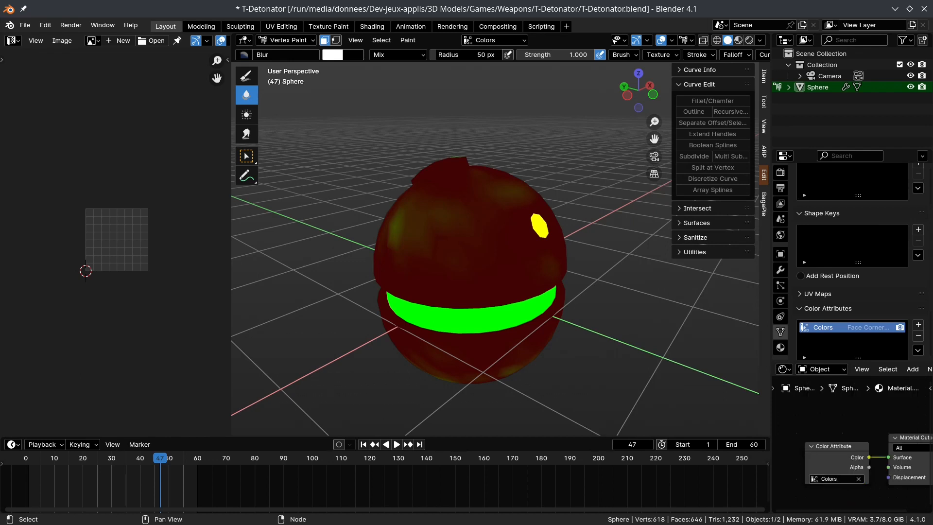
# Switch the 3D viewport to Material Preview shading.
pyautogui.click(738, 41)
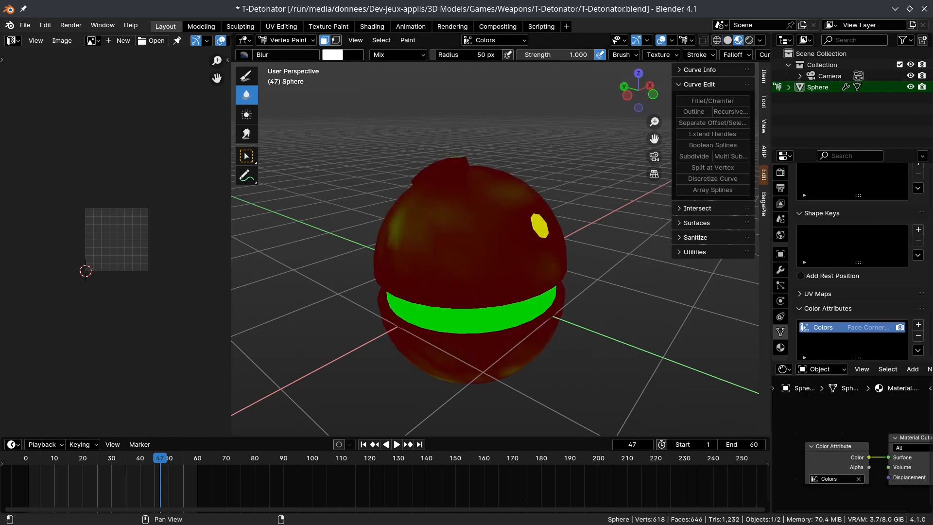
pyautogui.click(726, 42)
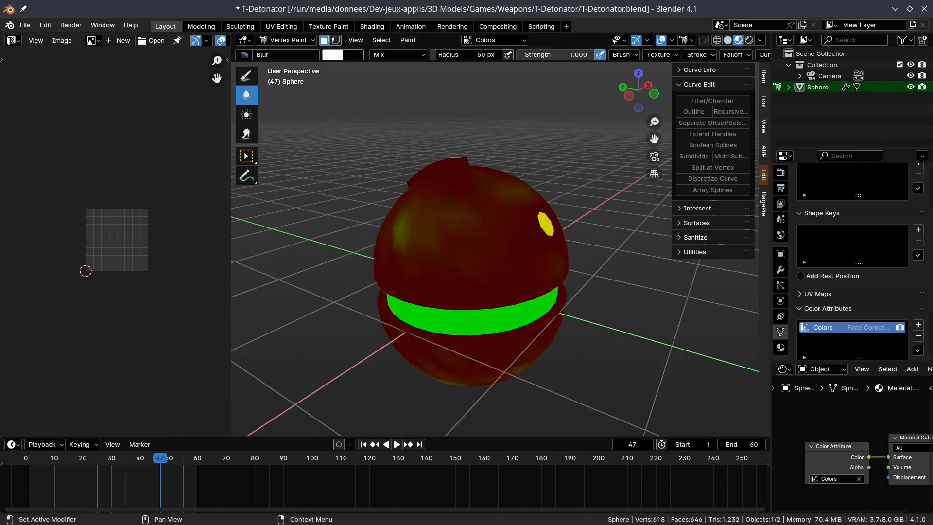
pyautogui.scroll(-1, 867, 468)
pyautogui.moveTo(875, 469); pyautogui.dragTo(840, 469, button='middle')
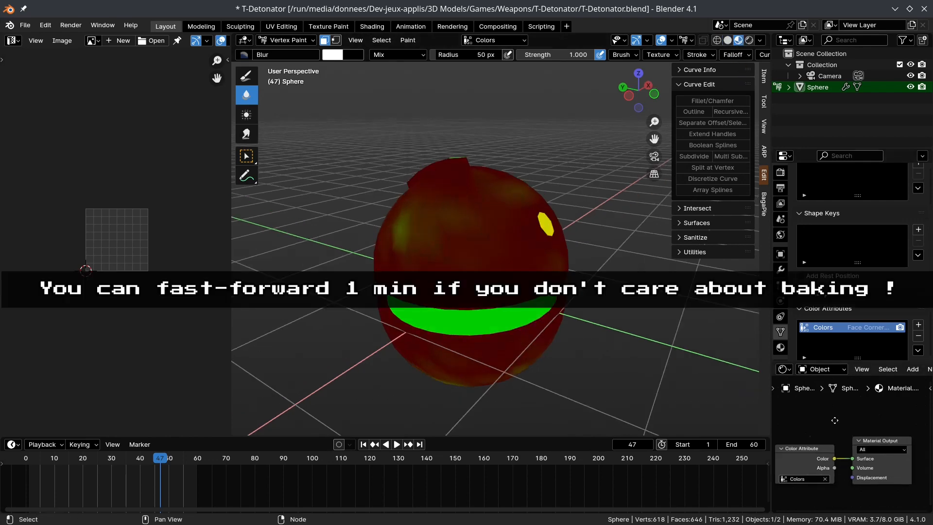
pyautogui.moveTo(482, 315)
pyautogui.mouseDown(button='middle')
pyautogui.moveTo(465, 311)
pyautogui.moveTo(469, 340)
pyautogui.mouseUp(button='middle')
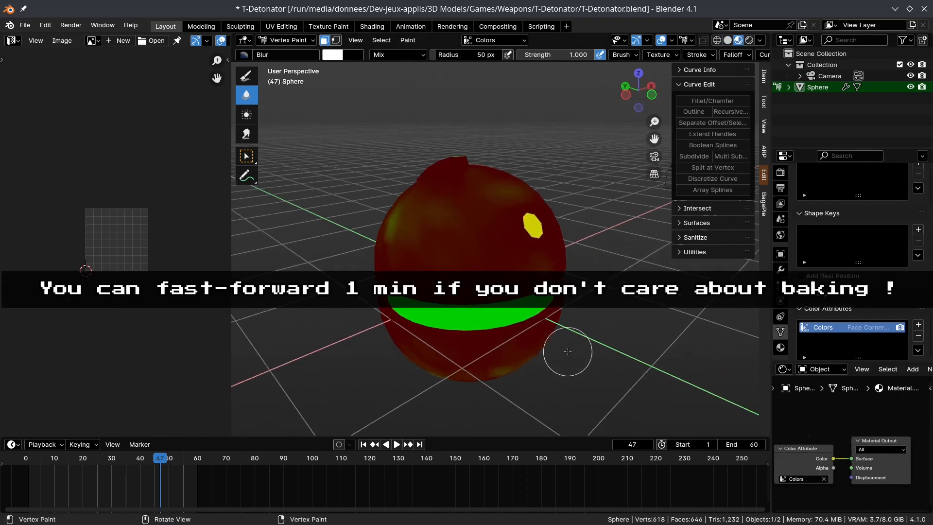
# Add an Image Texture node to Material.001 below the Color Attribute node, leaving it unconnected.
pyautogui.click(780, 348)
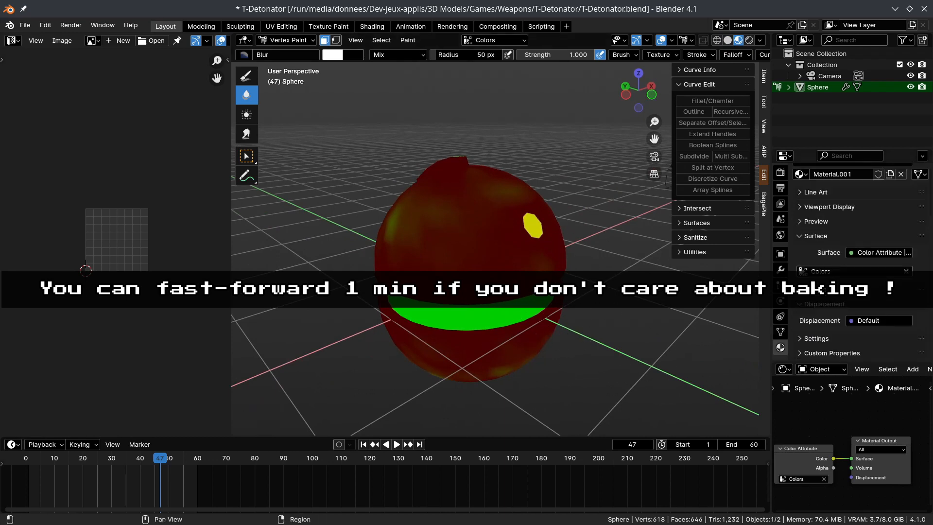
pyautogui.scroll(4, 837, 201)
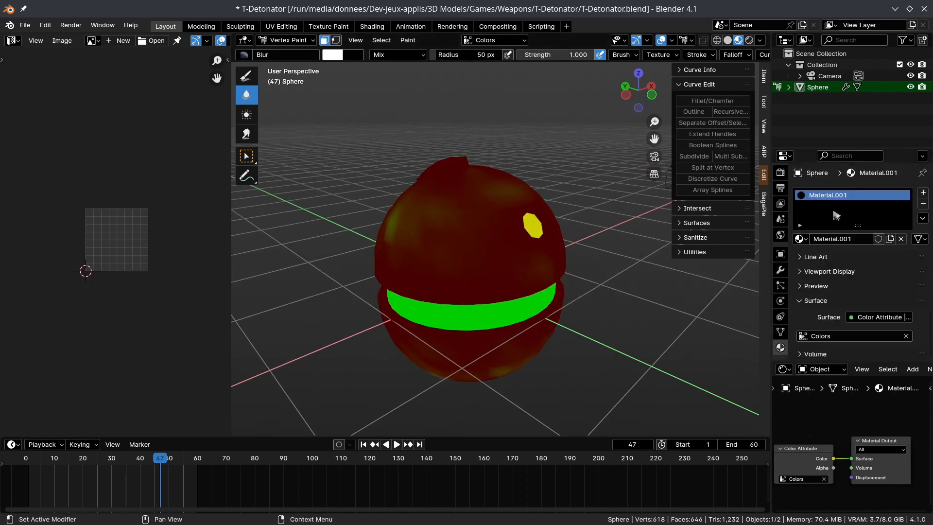
pyautogui.scroll(-4, 836, 441)
pyautogui.moveTo(835, 442); pyautogui.dragTo(876, 406, button='middle')
pyautogui.scroll(2, 853, 485)
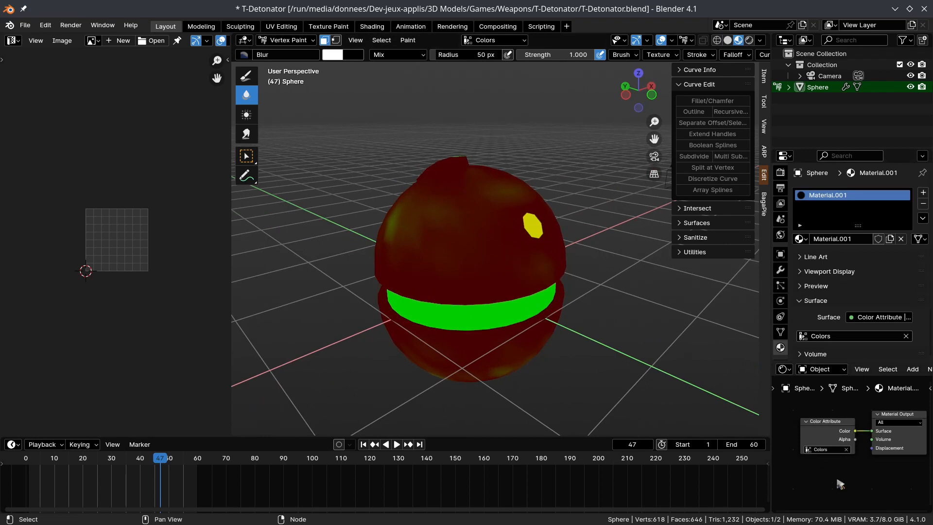
pyautogui.hotkey('shift', 'a')
pyautogui.moveTo(783, 427)
pyautogui.moveTo(774, 460)
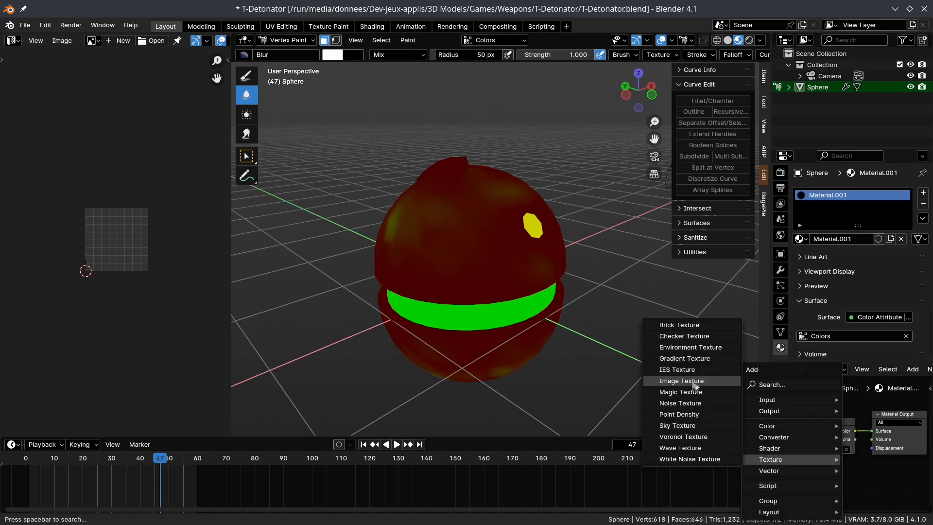
pyautogui.click(694, 386)
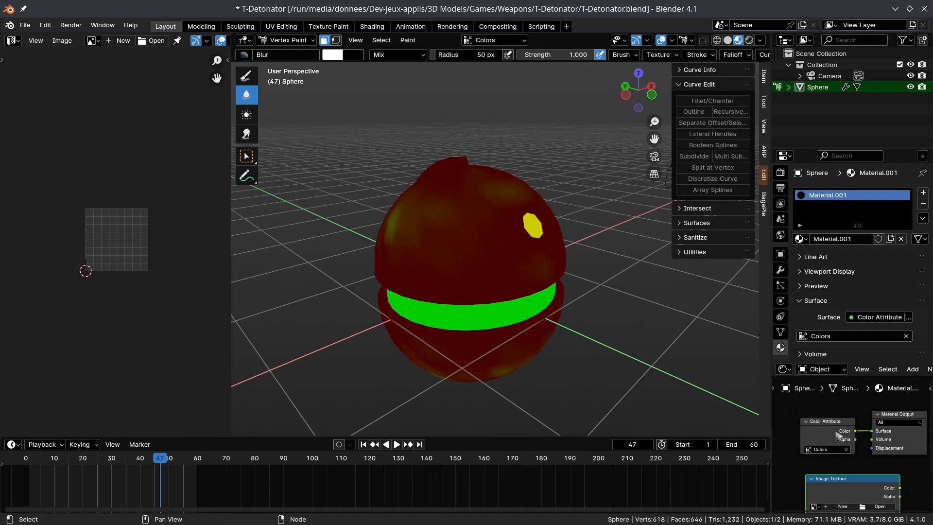
pyautogui.click(912, 435)
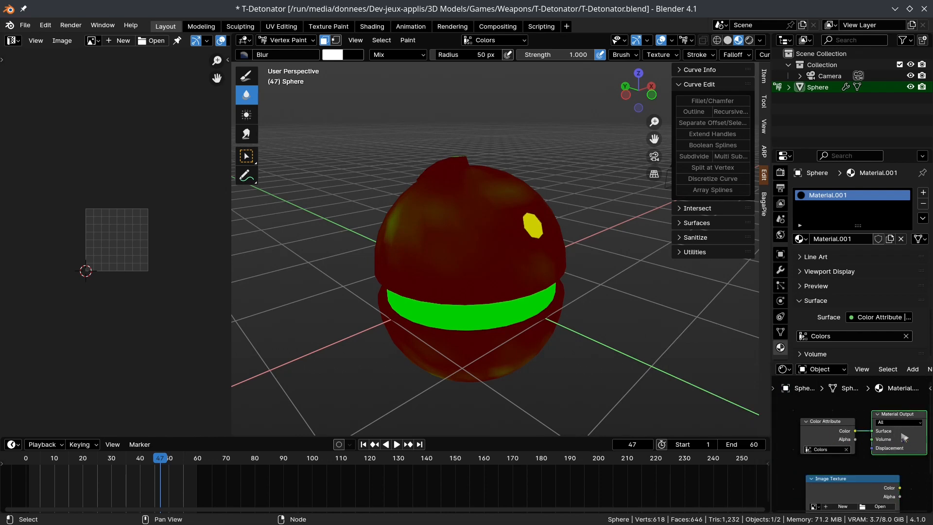
# Review the Cycles bake settings, keep Emit as the bake type, and select the Image Texture node as the bake target.
pyautogui.click(781, 172)
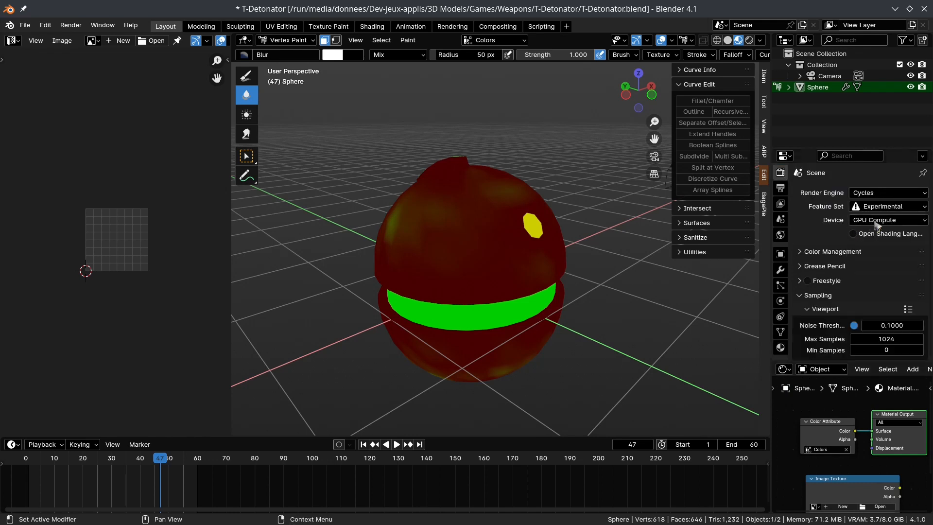
pyautogui.scroll(-15, 878, 206)
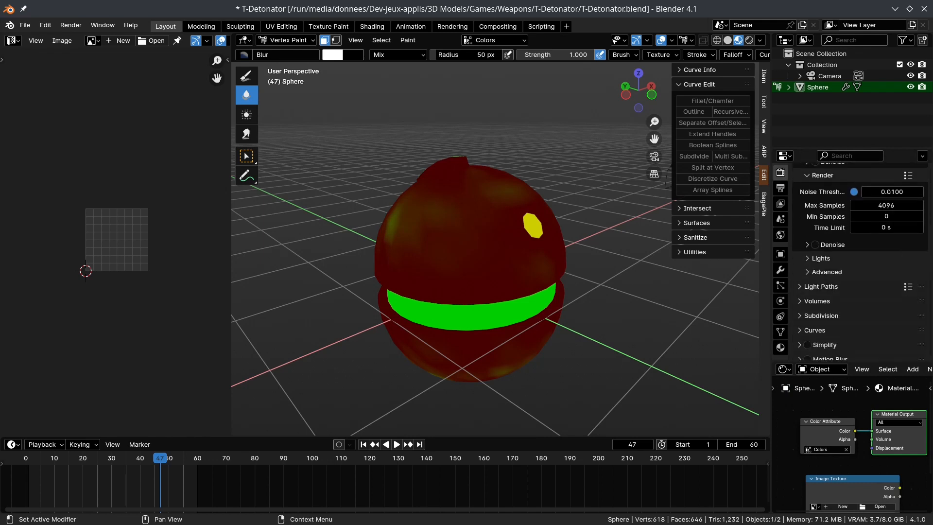
pyautogui.scroll(-5, 841, 334)
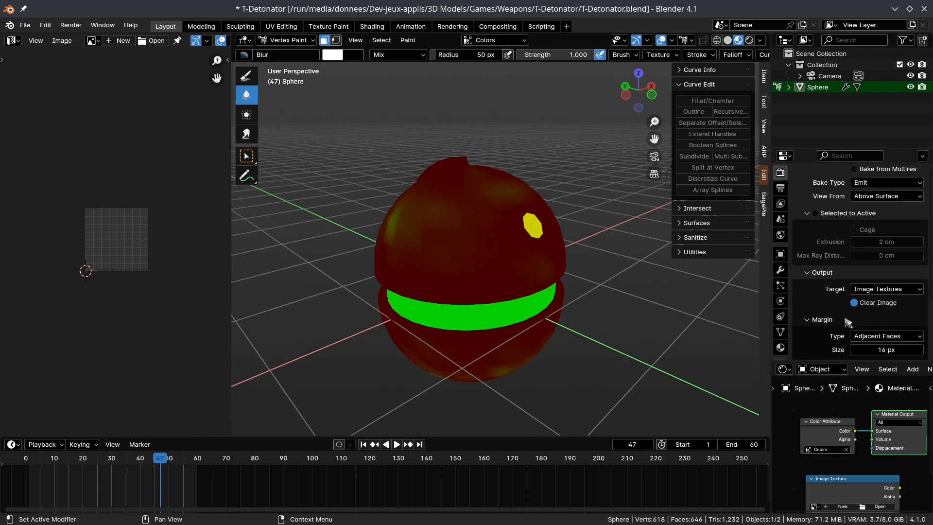
pyautogui.scroll(6, 840, 334)
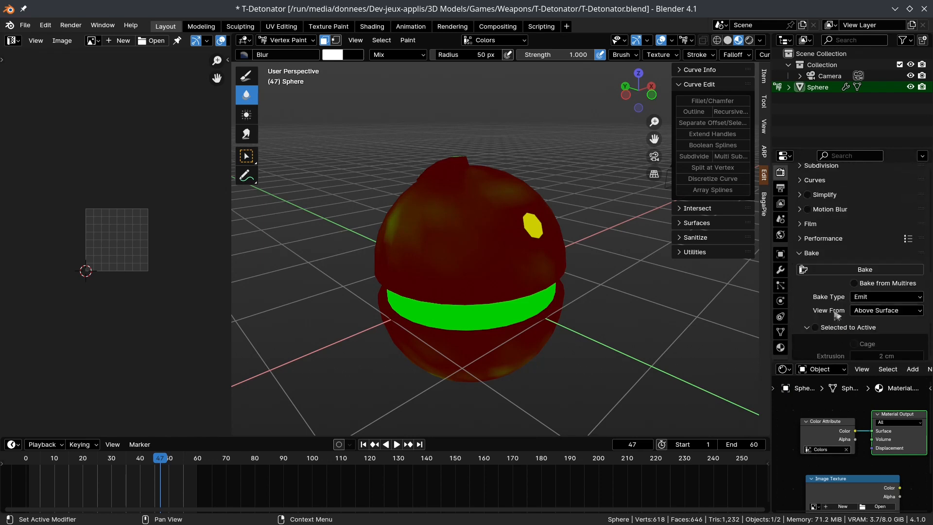
pyautogui.scroll(-3, 826, 301)
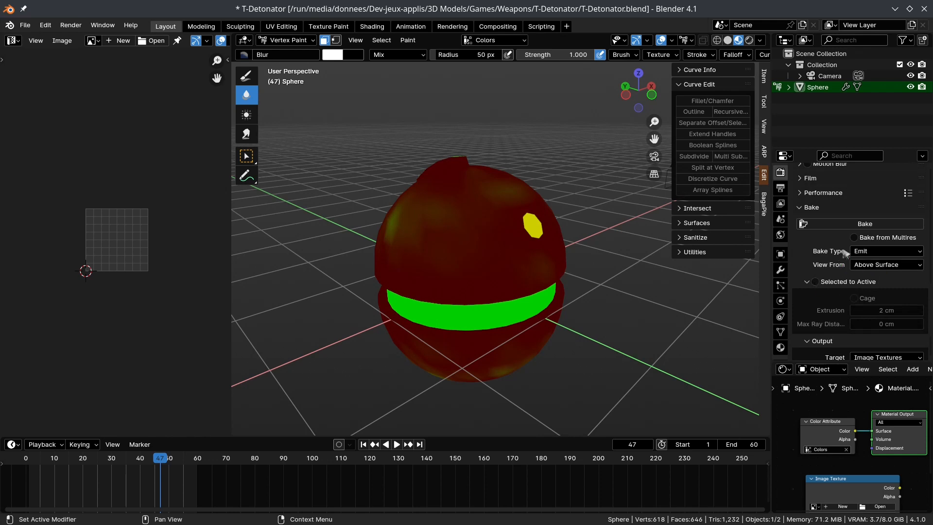
pyautogui.click(880, 252)
pyautogui.click(881, 252)
pyautogui.scroll(-3, 879, 270)
pyautogui.click(859, 485)
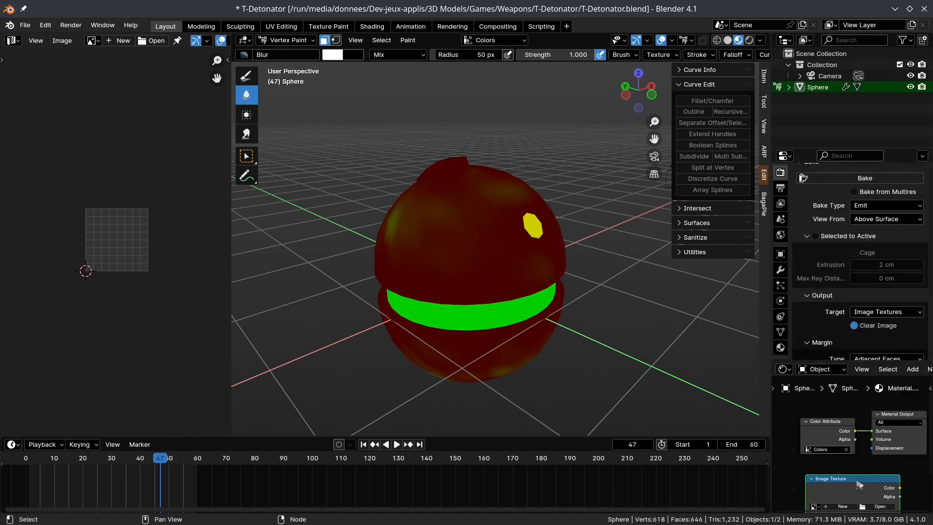
pyautogui.scroll(6, 860, 257)
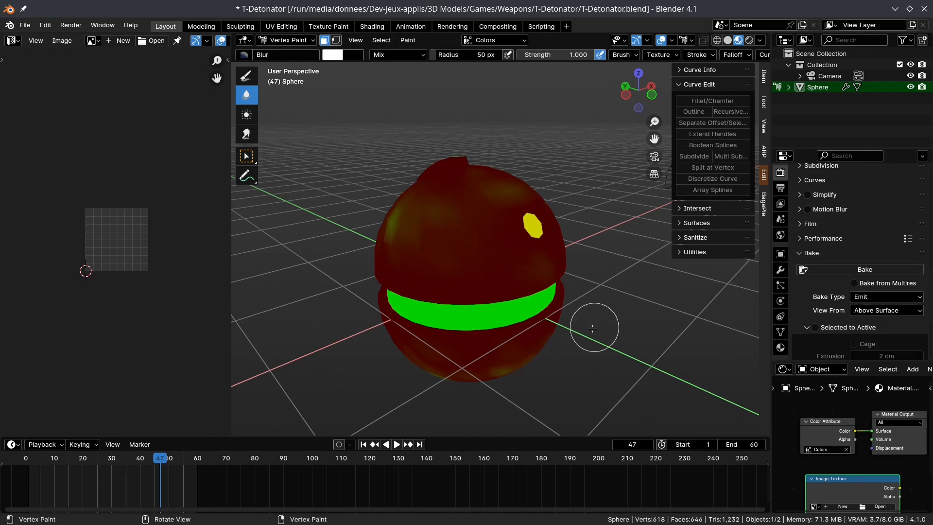
# Switch the Sphere from Vertex Paint to Edit Mode.
pyautogui.moveTo(546, 298); pyautogui.dragTo(539, 297, button='middle')
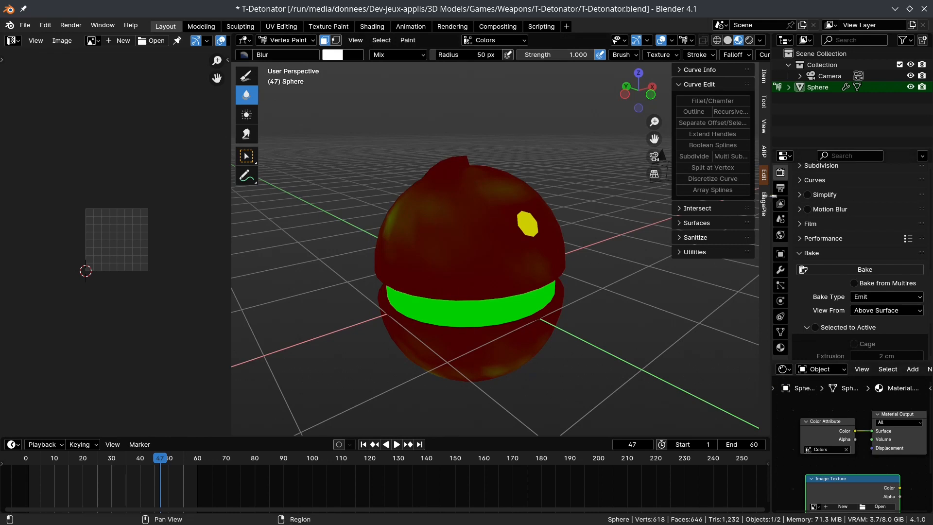
pyautogui.moveTo(501, 294); pyautogui.dragTo(502, 289, button='middle')
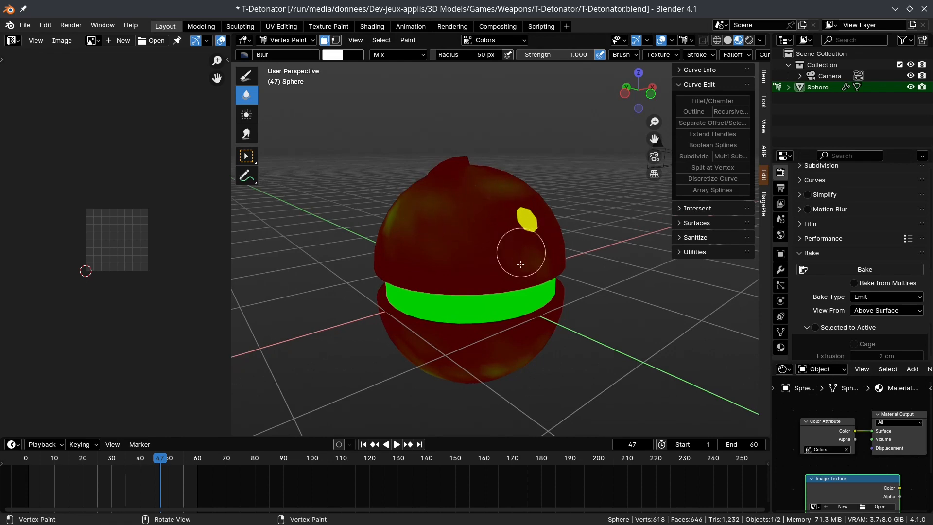
pyautogui.moveTo(535, 258)
pyautogui.mouseDown(button='middle')
pyautogui.moveTo(511, 258)
pyautogui.moveTo(506, 290)
pyautogui.mouseUp(button='middle')
pyautogui.scroll(2, 509, 258)
pyautogui.scroll(-3, 509, 258)
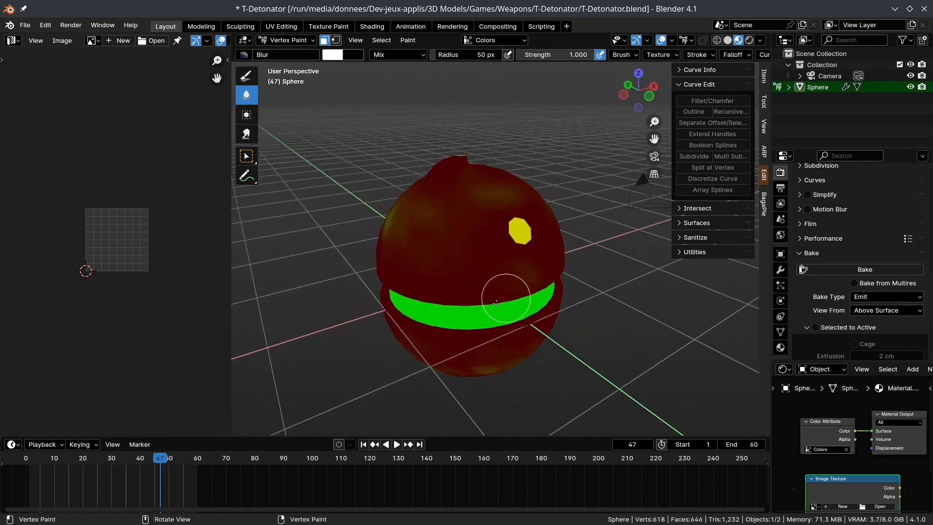
pyautogui.hotkey('ctrl', 'Tab')
pyautogui.click(518, 301)
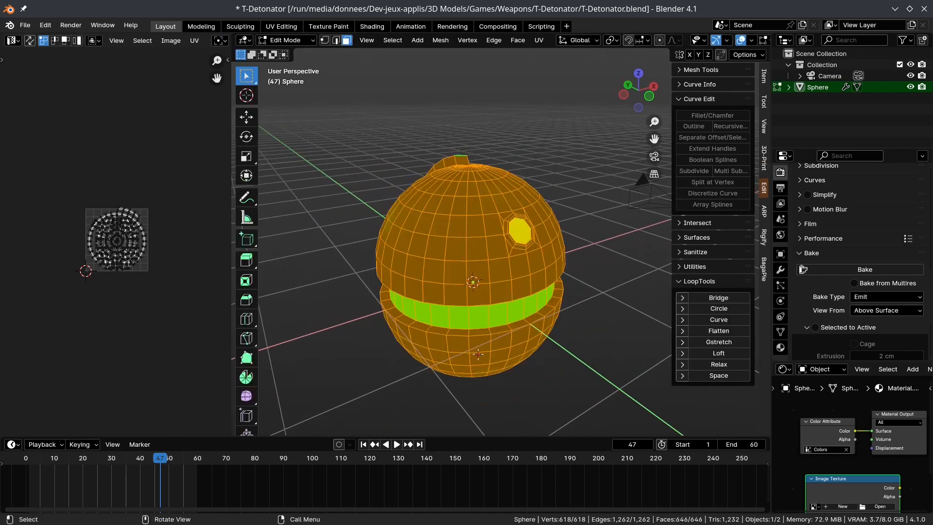
# Select the green band's face loop, and replace that selection with a single face on the upper shell.
pyautogui.scroll(2, 473, 295)
pyautogui.moveTo(473, 294); pyautogui.dragTo(464, 248, button='middle')
pyautogui.keyDown('alt'); pyautogui.click(475, 309); pyautogui.keyUp('alt')
pyautogui.click(491, 256)
pyautogui.moveTo(560, 287)
pyautogui.mouseDown(button='middle')
pyautogui.moveTo(592, 257)
pyautogui.moveTo(554, 235)
pyautogui.moveTo(456, 255)
pyautogui.moveTo(480, 278)
pyautogui.moveTo(442, 259)
pyautogui.moveTo(431, 214)
pyautogui.mouseUp(button='middle')
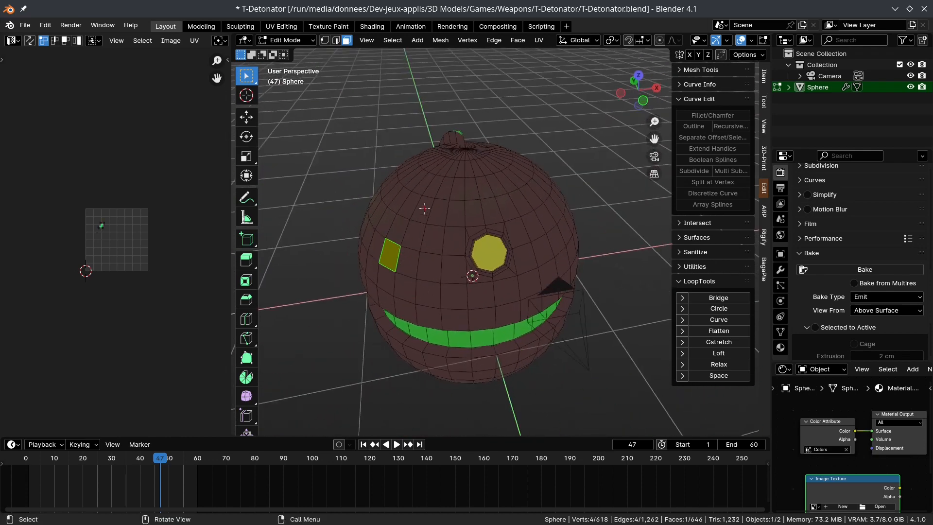
# Add the front faces of the upper shell around the yellow eye to the selection with Circle Select.
pyautogui.press('c')
pyautogui.moveTo(430, 215)
pyautogui.mouseDown()
pyautogui.moveTo(517, 217)
pyautogui.moveTo(534, 274)
pyautogui.moveTo(440, 206)
pyautogui.moveTo(458, 218)
pyautogui.mouseUp()
pyautogui.moveTo(458, 219); pyautogui.dragTo(483, 204, button='middle')
pyautogui.moveTo(482, 204); pyautogui.dragTo(403, 262)
pyautogui.rightClick(449, 255)
pyautogui.moveTo(448, 255); pyautogui.dragTo(392, 258, button='middle')
pyautogui.press('c')
pyautogui.moveTo(500, 185); pyautogui.dragTo(540, 295)
pyautogui.moveTo(457, 224); pyautogui.dragTo(500, 213, button='middle')
pyautogui.press('c')
pyautogui.moveTo(452, 170); pyautogui.dragTo(412, 180)
# Switch the Sphere to Vertex Paint and toggle face selection masking off and back on.
pyautogui.hotkey('ctrl', 'Tab')
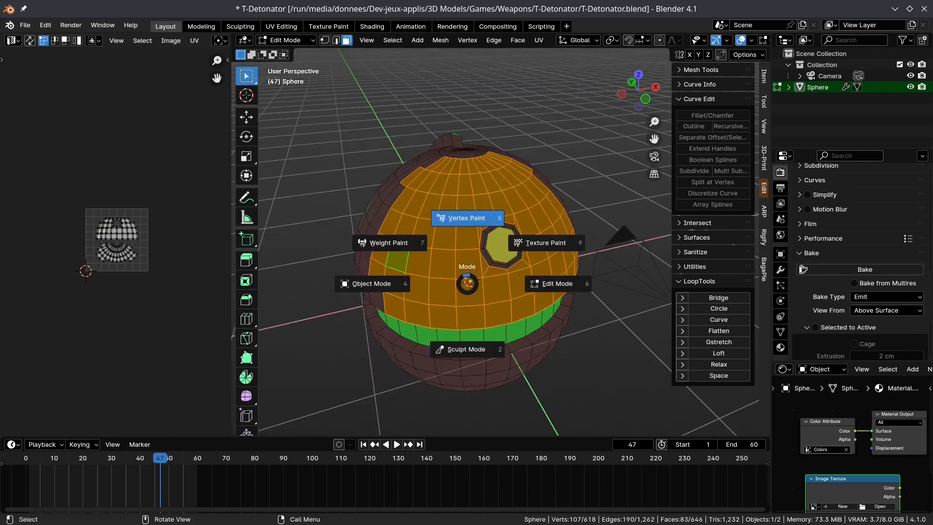
pyautogui.click(468, 232)
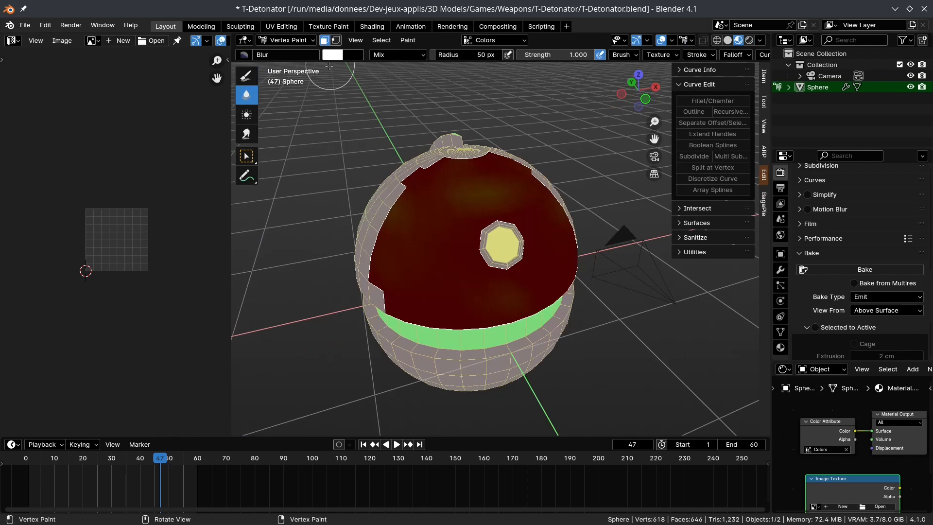
pyautogui.click(331, 43)
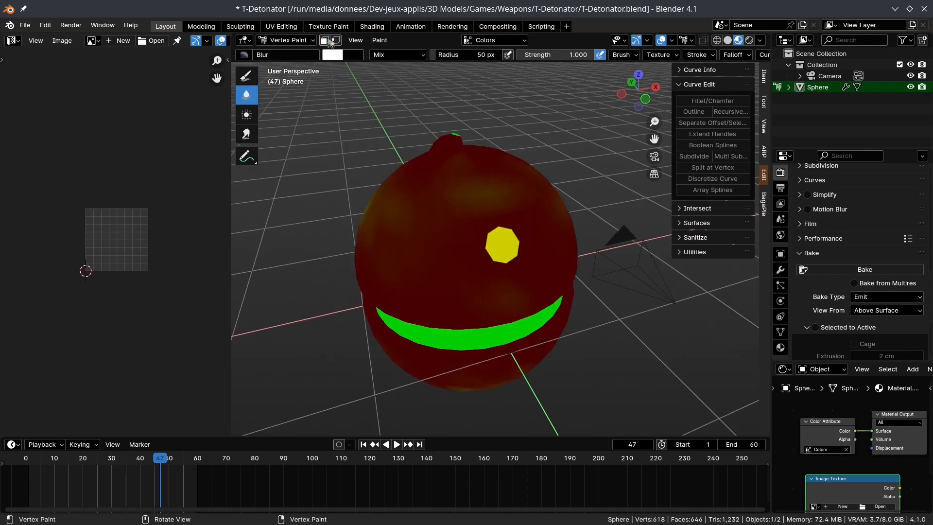
pyautogui.click(330, 43)
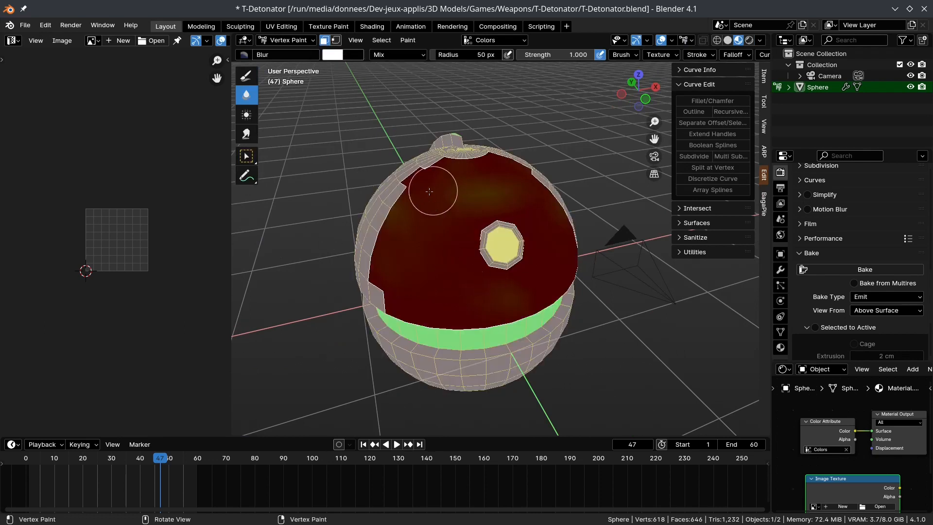
# Show the Blur brush color as RGB and set its Red value to 0.25.
pyautogui.moveTo(572, 333)
pyautogui.mouseDown(button='middle')
pyautogui.moveTo(483, 258)
pyautogui.moveTo(496, 229)
pyautogui.moveTo(466, 213)
pyautogui.mouseUp(button='middle')
pyautogui.moveTo(455, 270); pyautogui.dragTo(463, 270, button='middle')
pyautogui.scroll(1, 455, 270)
pyautogui.click(333, 56)
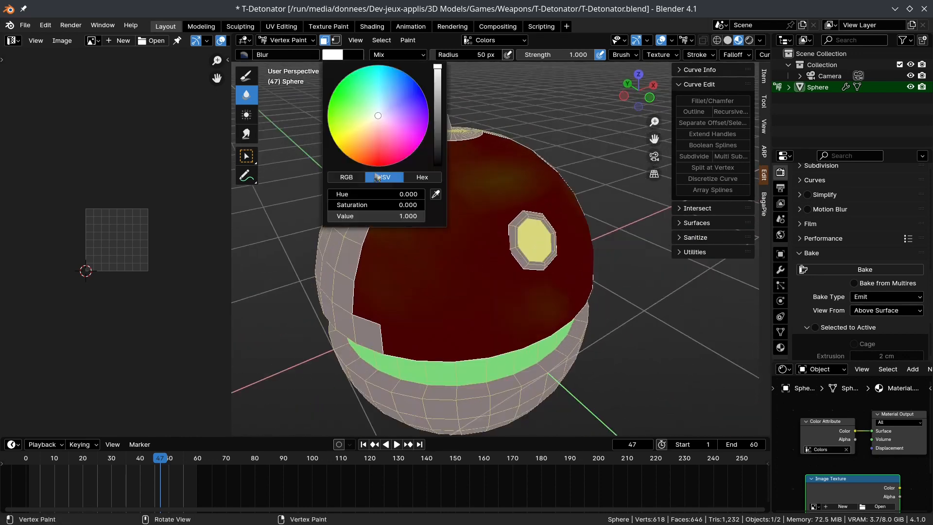
pyautogui.click(354, 180)
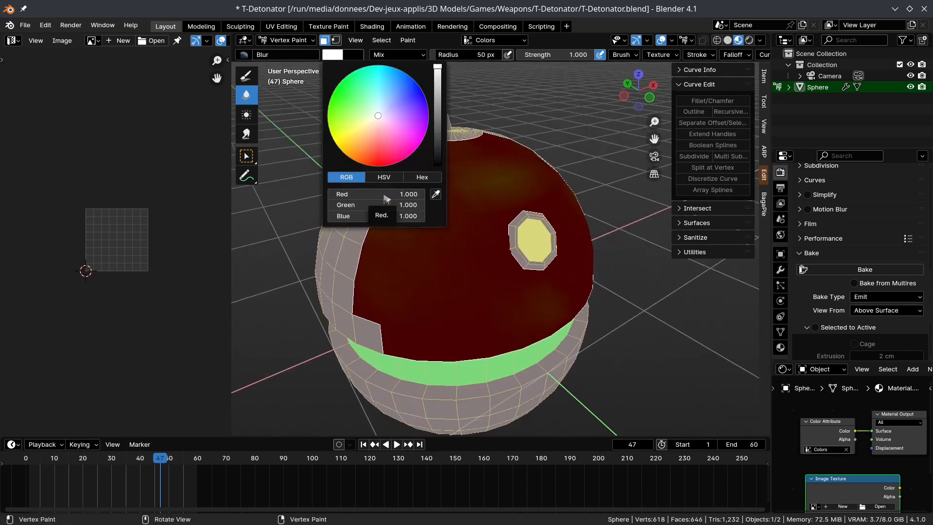
pyautogui.click(366, 199)
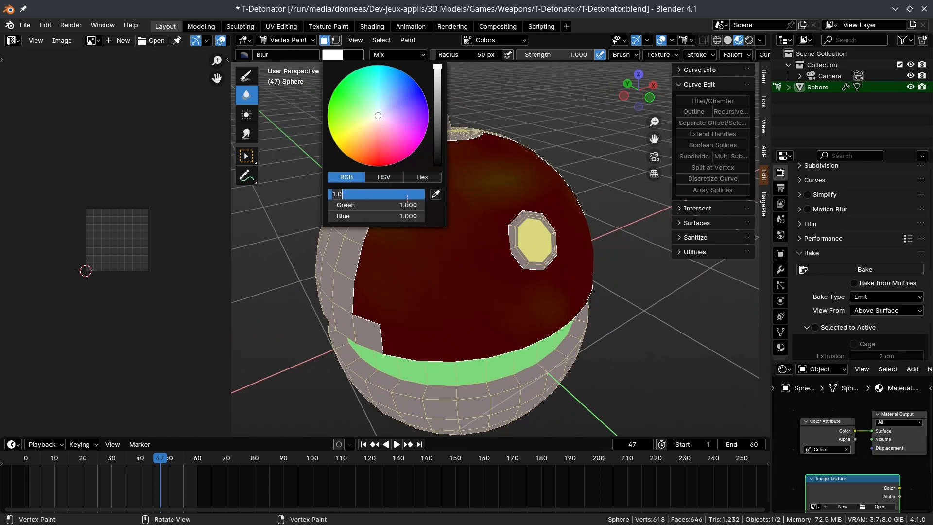
pyautogui.press('Return')
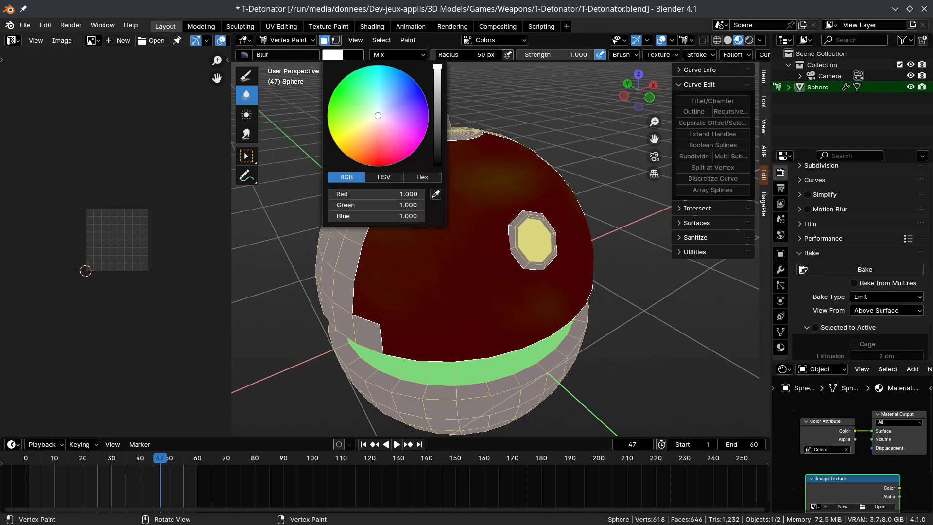
pyautogui.click(388, 197)
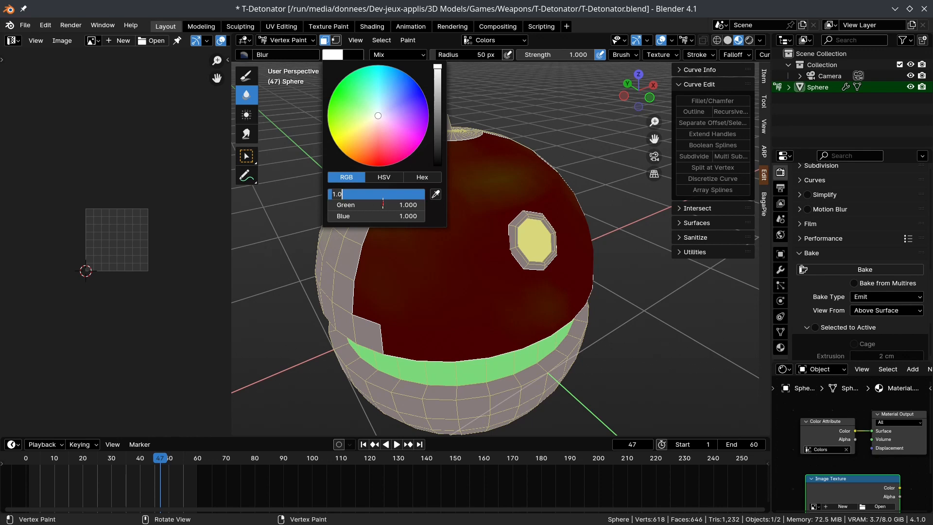
pyautogui.press('Return')
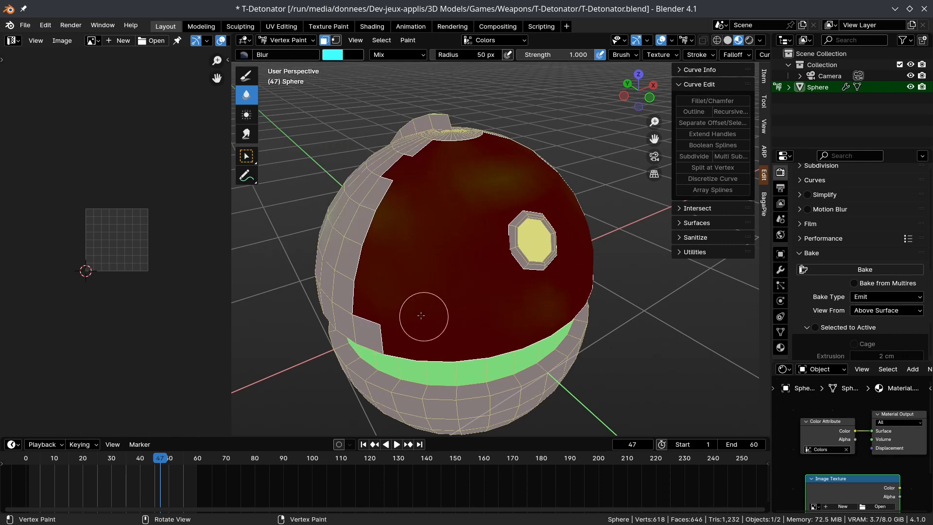
# Set the Green value of the Blur brush color to 0.3.
pyautogui.moveTo(422, 312); pyautogui.dragTo(444, 307, button='middle')
pyautogui.moveTo(514, 264); pyautogui.dragTo(495, 267, button='middle')
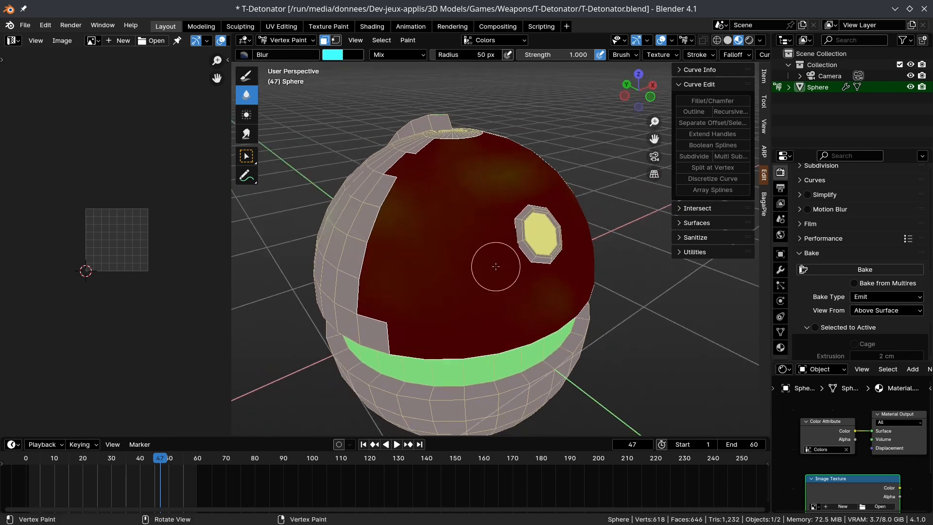
pyautogui.click(335, 54)
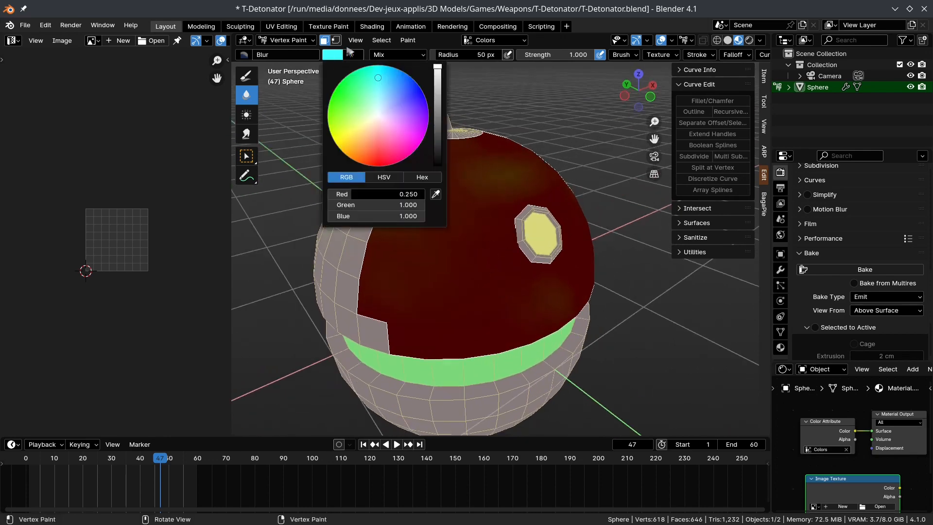
pyautogui.click(402, 204)
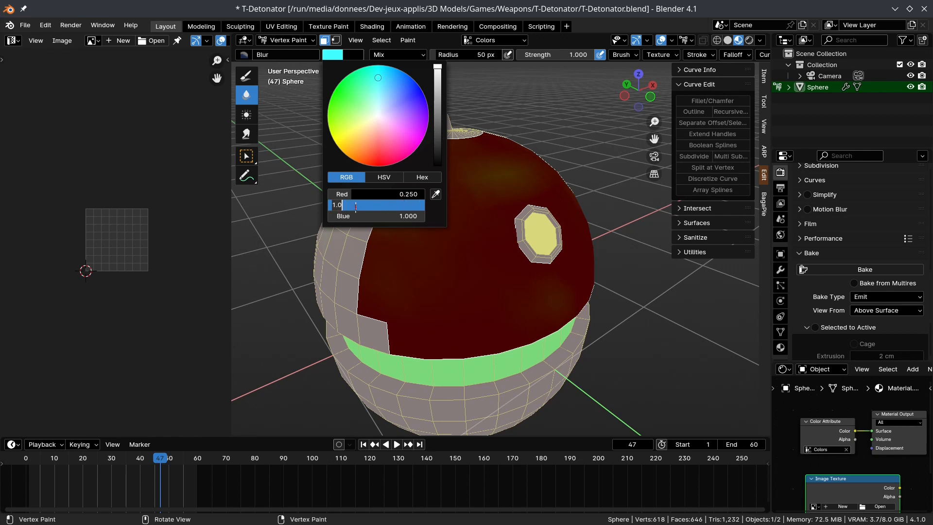
pyautogui.press('Return')
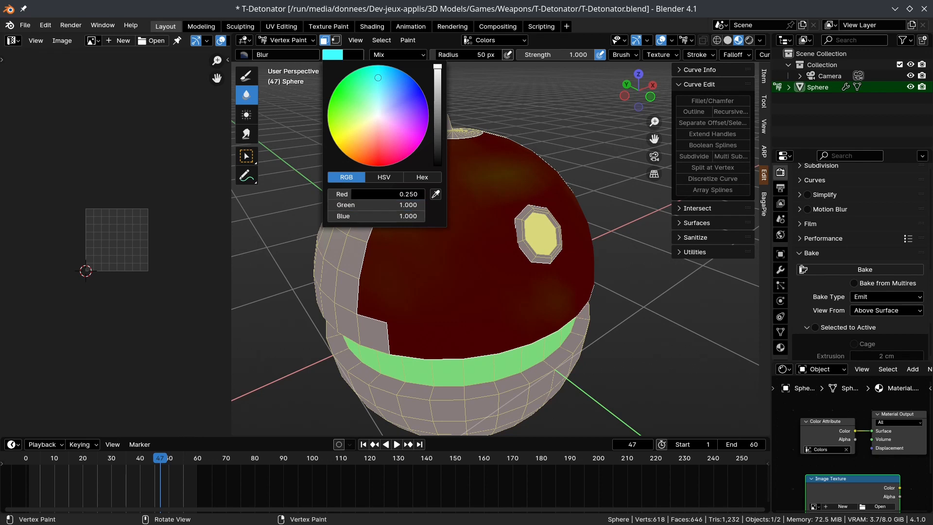
pyautogui.click(357, 209)
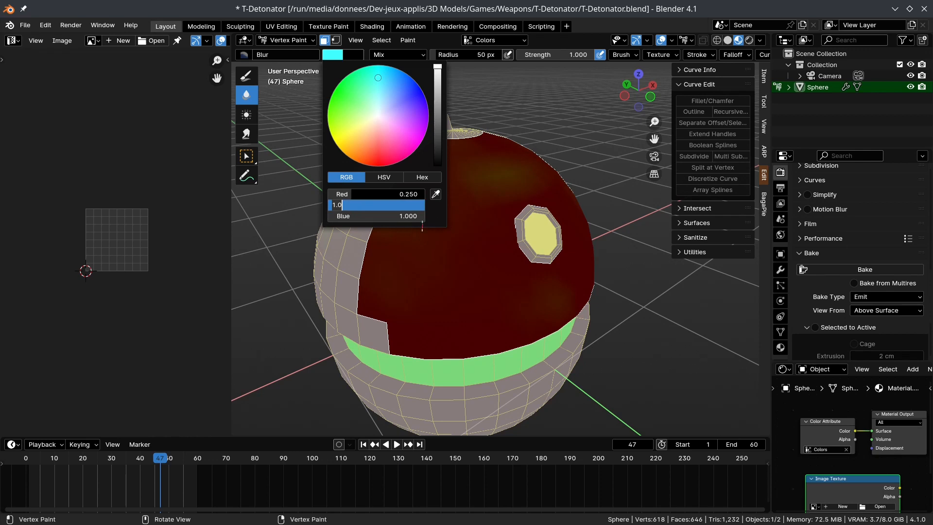
pyautogui.press('BackSpace')
pyautogui.press('BackSpace')
pyautogui.press('BackSpace')
pyautogui.write('.2')
pyautogui.press('BackSpace')
pyautogui.write('3')
pyautogui.press('Return')
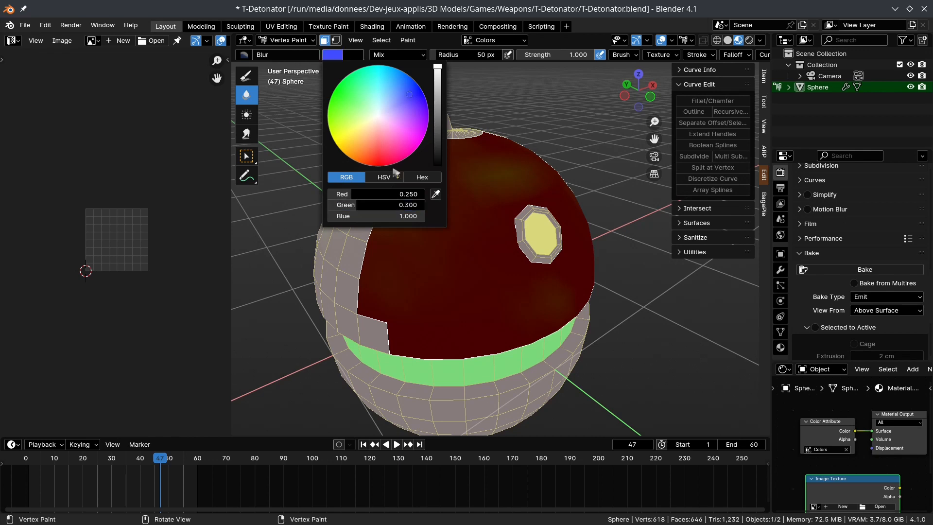
# Paint olive patches on the masked upper shell around the eye with the Draw brush.
pyautogui.moveTo(389, 211); pyautogui.dragTo(350, 194, button='middle')
pyautogui.click(246, 76)
pyautogui.click(334, 54)
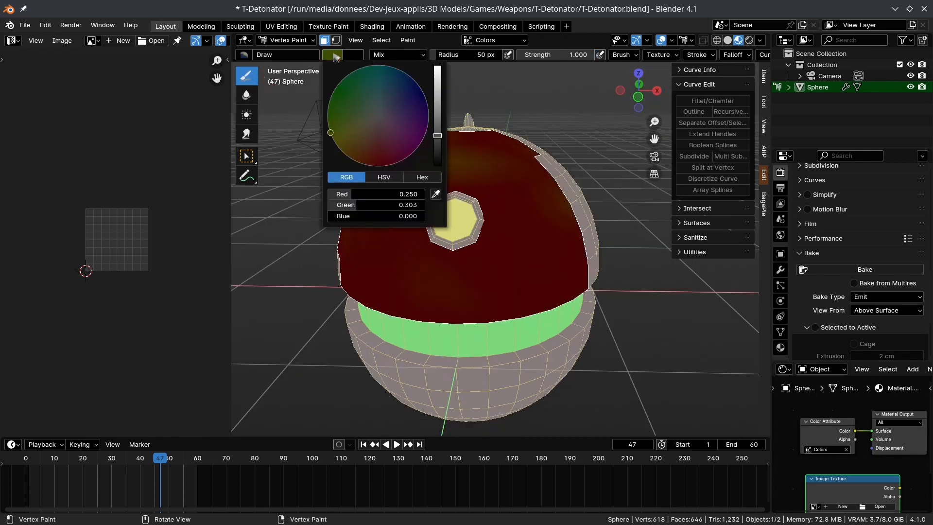
pyautogui.moveTo(504, 229); pyautogui.dragTo(482, 264)
pyautogui.click(447, 276)
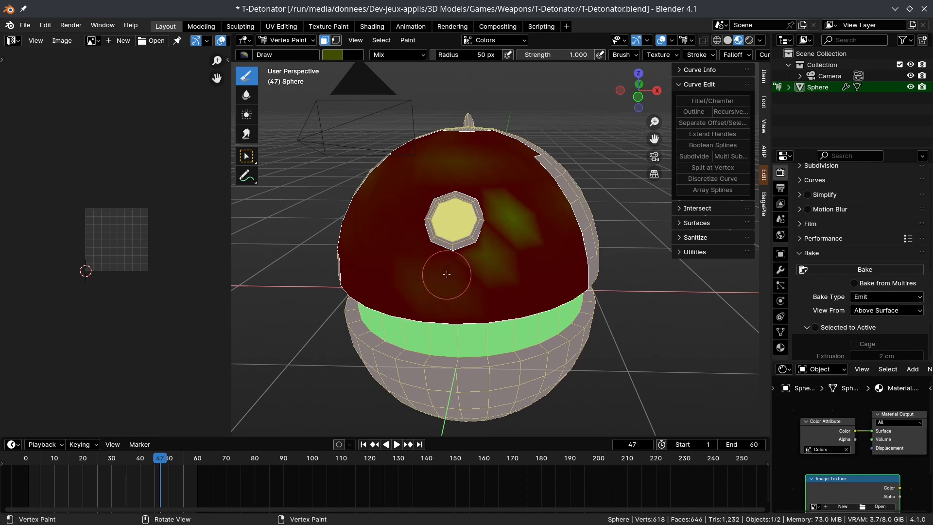
pyautogui.click(404, 191)
pyautogui.moveTo(407, 264); pyautogui.dragTo(384, 255)
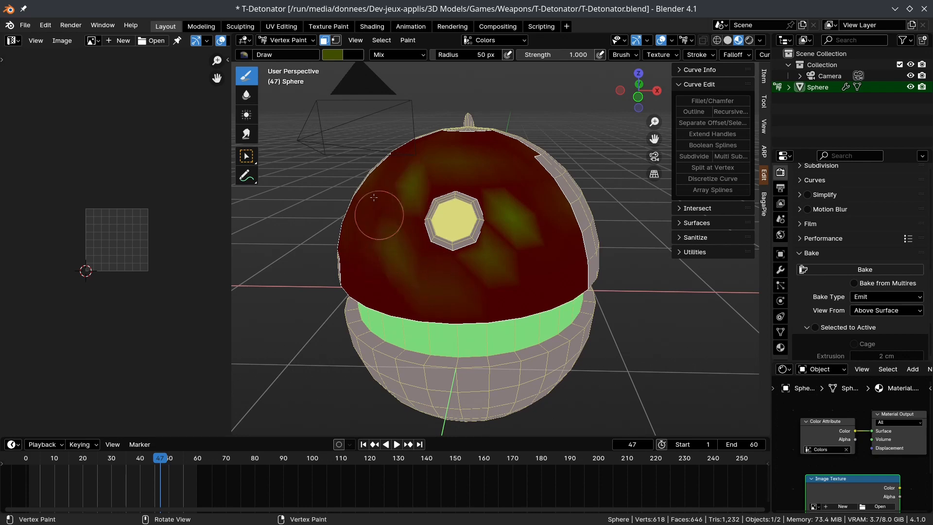
pyautogui.moveTo(377, 221); pyautogui.dragTo(417, 237, button='middle')
pyautogui.moveTo(456, 266); pyautogui.dragTo(499, 281, button='middle')
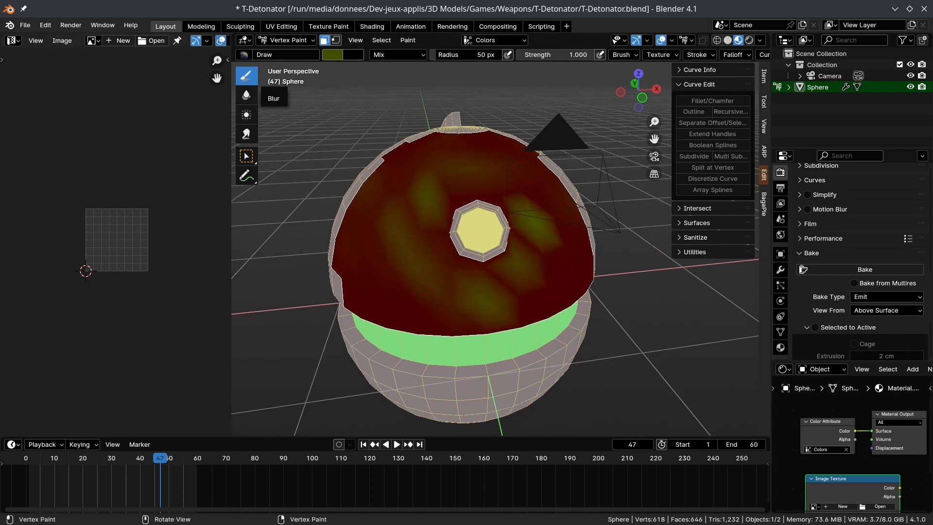
# Blur the olive patches beside and below the eye, and draw more olive patches above and around it.
pyautogui.click(246, 95)
pyautogui.moveTo(402, 238)
pyautogui.mouseDown()
pyautogui.moveTo(431, 188)
pyautogui.moveTo(489, 313)
pyautogui.moveTo(546, 239)
pyautogui.moveTo(488, 302)
pyautogui.mouseUp()
pyautogui.click(247, 75)
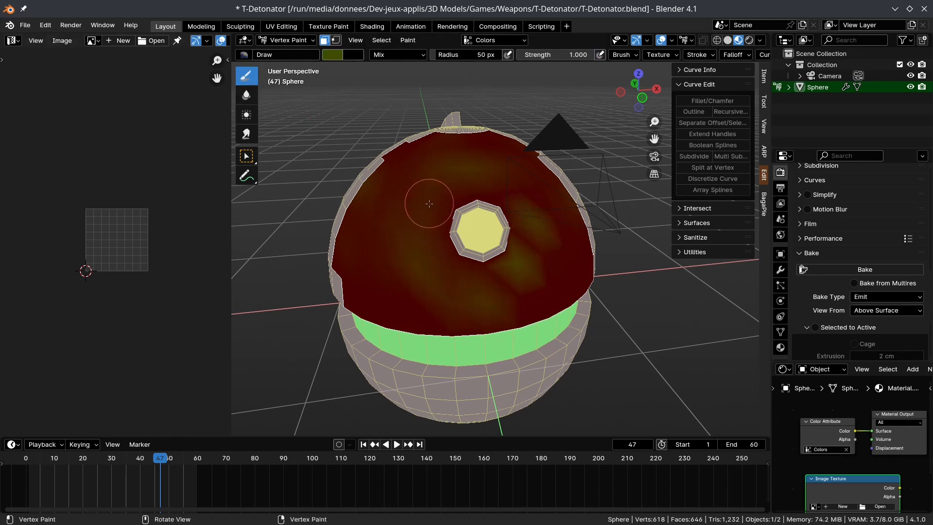
pyautogui.moveTo(425, 202)
pyautogui.mouseDown()
pyautogui.moveTo(452, 185)
pyautogui.moveTo(498, 187)
pyautogui.mouseUp()
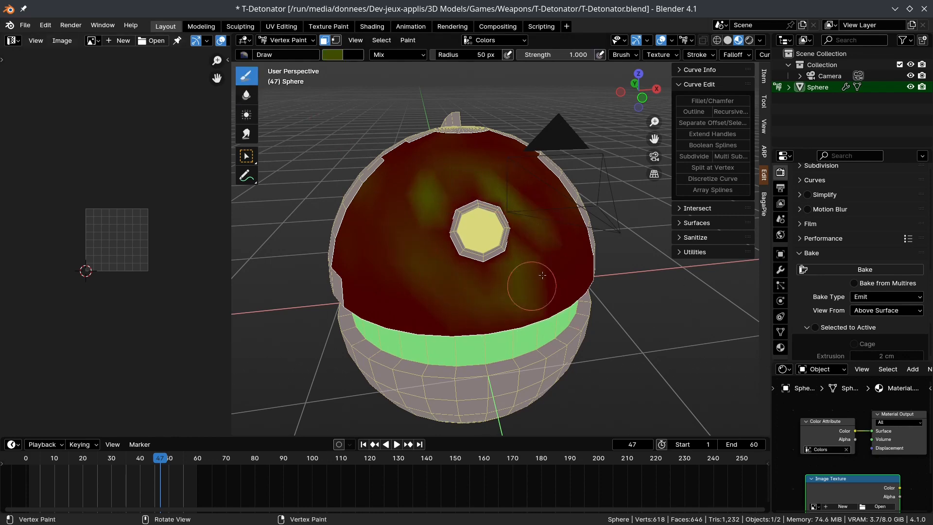
pyautogui.moveTo(532, 292); pyautogui.dragTo(510, 306, button='middle')
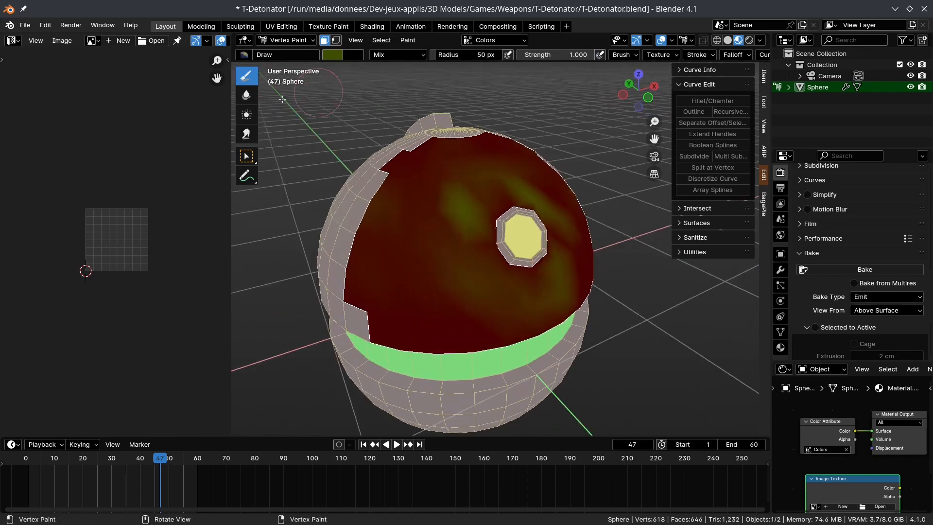
pyautogui.moveTo(465, 258); pyautogui.dragTo(485, 245, button='middle')
# Return the Sphere to Edit Mode and select the face loop of the green band.
pyautogui.press('Tab')
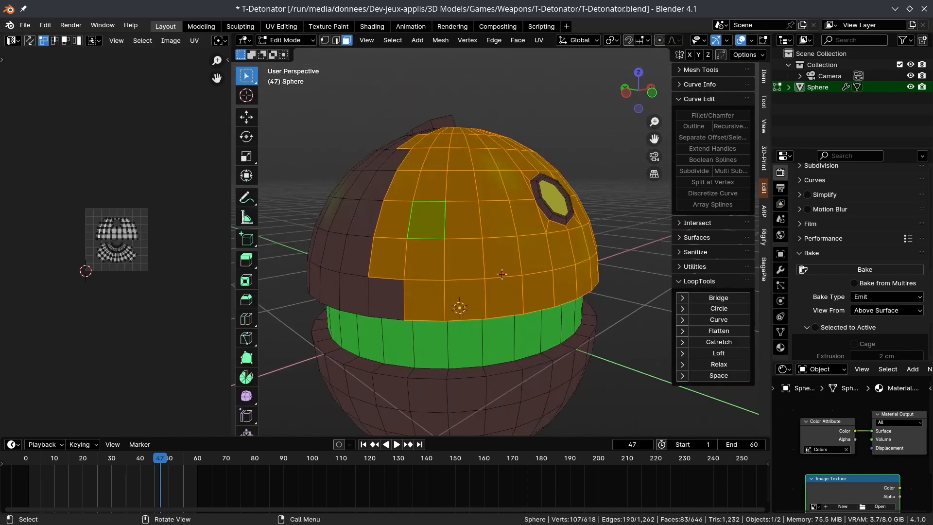
pyautogui.moveTo(400, 306)
pyautogui.mouseDown(button='middle')
pyautogui.moveTo(426, 235)
pyautogui.moveTo(490, 255)
pyautogui.mouseUp(button='middle')
pyautogui.hotkey('ctrl', 'Tab')
pyautogui.click(474, 258)
pyautogui.hotkey('ctrl', 'Tab')
pyautogui.moveTo(435, 307); pyautogui.dragTo(515, 291, button='middle')
pyautogui.click(474, 307)
pyautogui.keyDown('alt'); pyautogui.click(448, 297); pyautogui.keyUp('alt')
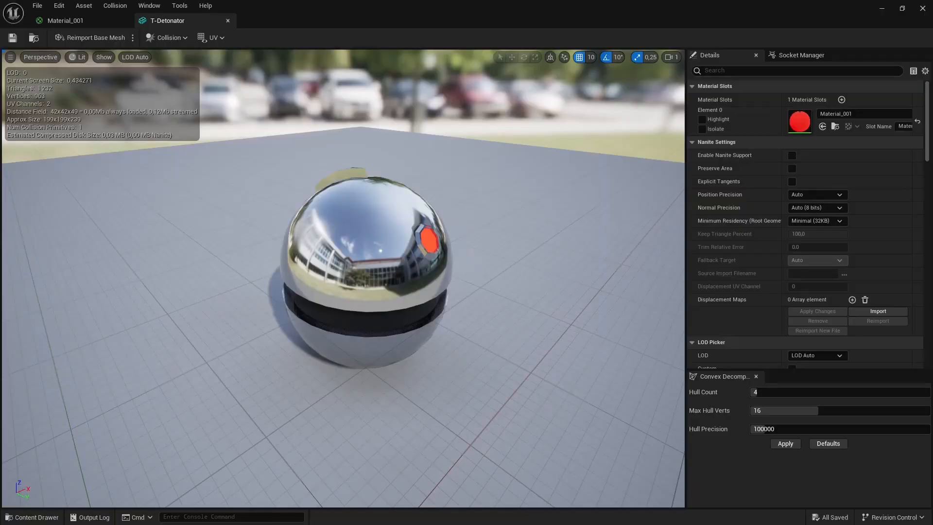
# Examine the T-Detonator's middle band with its material in Unreal Engine's static mesh editor.
pyautogui.moveTo(343, 278); pyautogui.dragTo(389, 253, button='right')
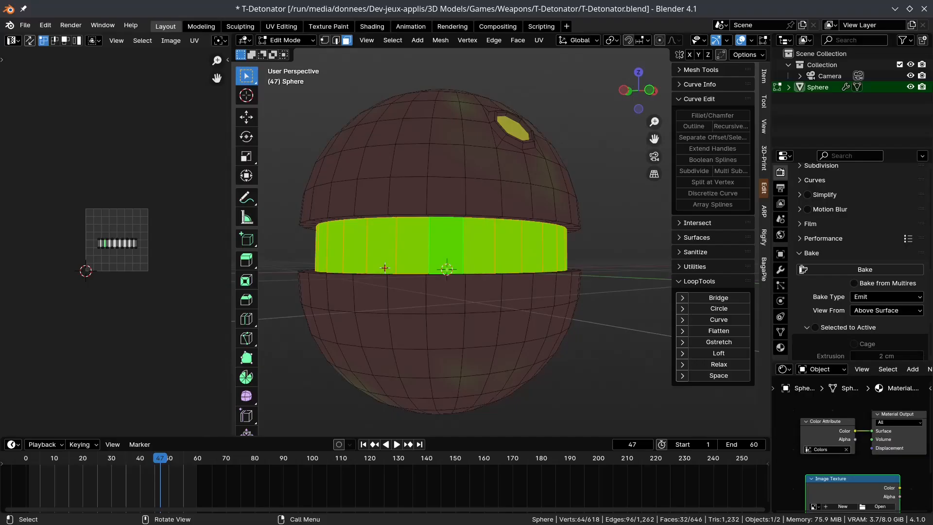
# Back in Blender, select one face of the green band and extend the selection to its whole face loop.
pyautogui.scroll(1, 437, 324)
pyautogui.moveTo(385, 268); pyautogui.dragTo(459, 310, button='middle')
pyautogui.click(505, 282)
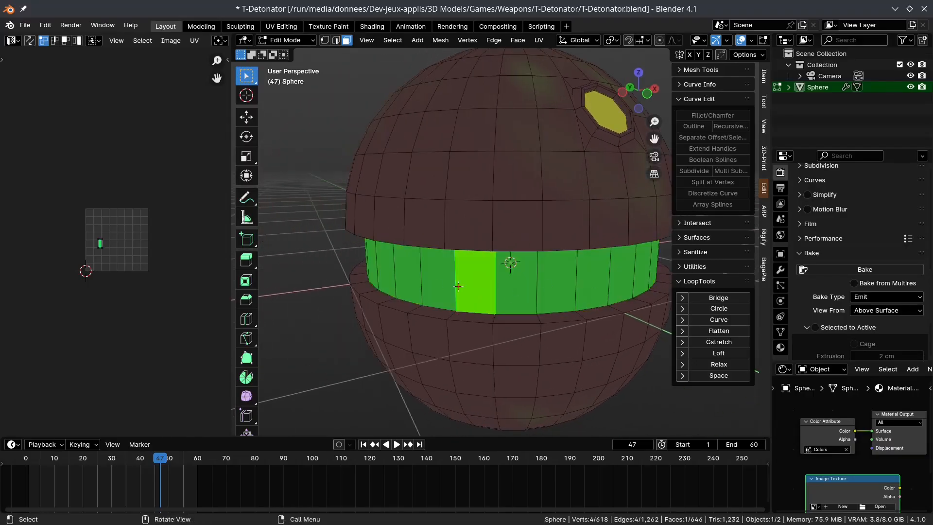
pyautogui.keyDown('alt'); pyautogui.click(500, 285); pyautogui.keyUp('alt')
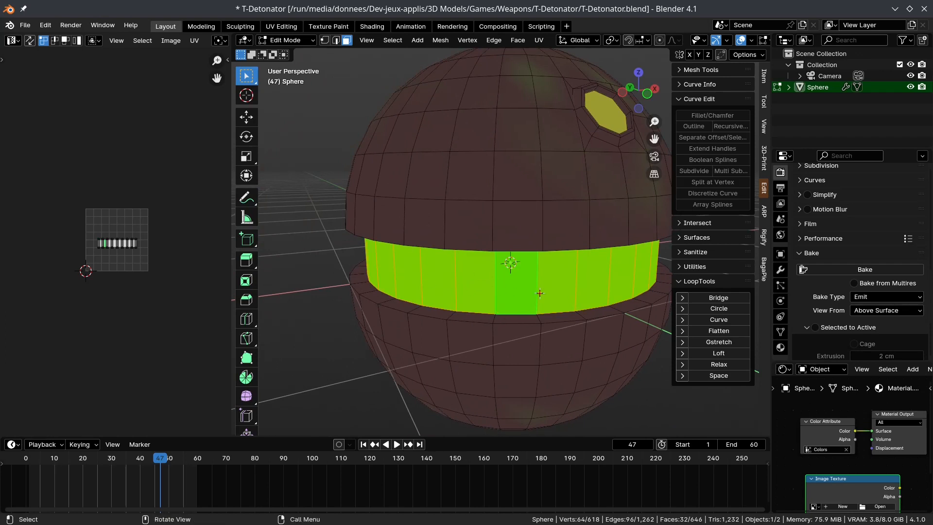
# In Vertex Paint, change the Draw brush color to pure green with Red at 0, and fill the masked band using Set Vertex Colors.
pyautogui.scroll(-2, 310, 117)
pyautogui.hotkey('ctrl', 'Tab')
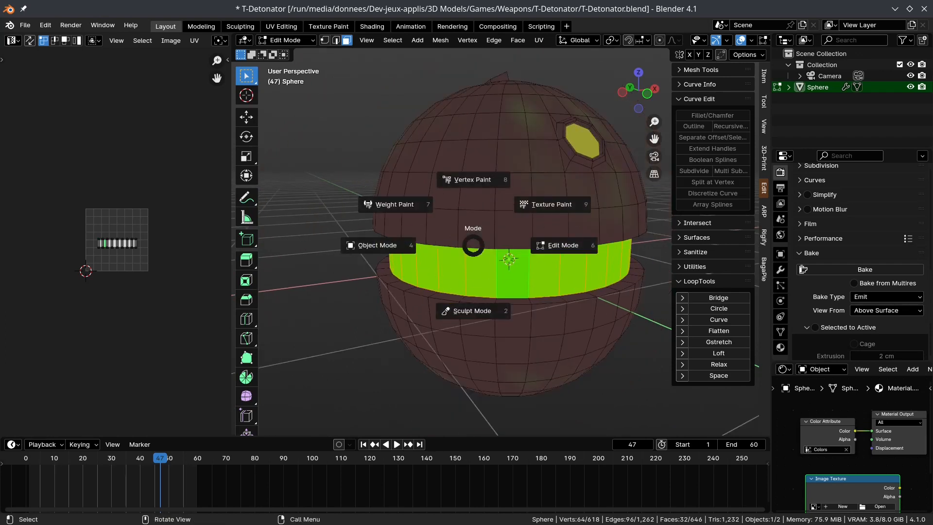
pyautogui.click(477, 176)
pyautogui.click(332, 54)
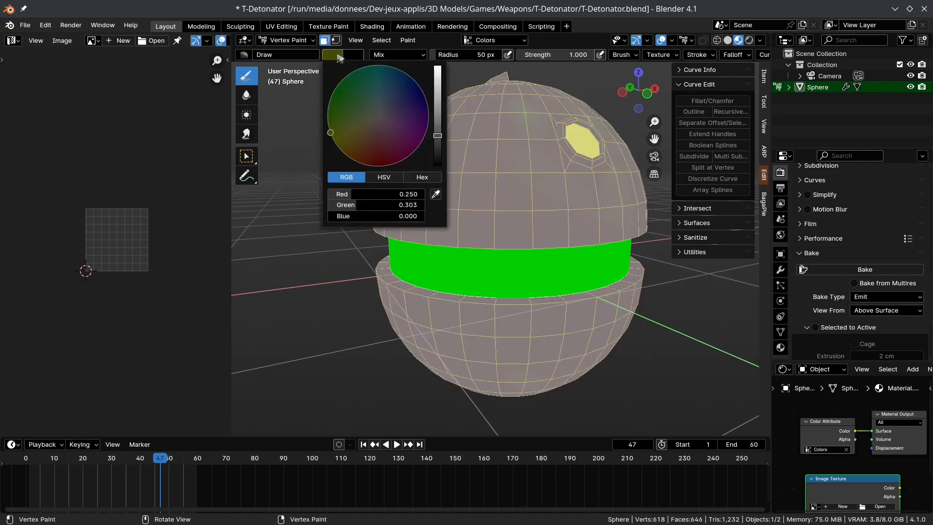
pyautogui.moveTo(354, 194); pyautogui.dragTo(335, 194)
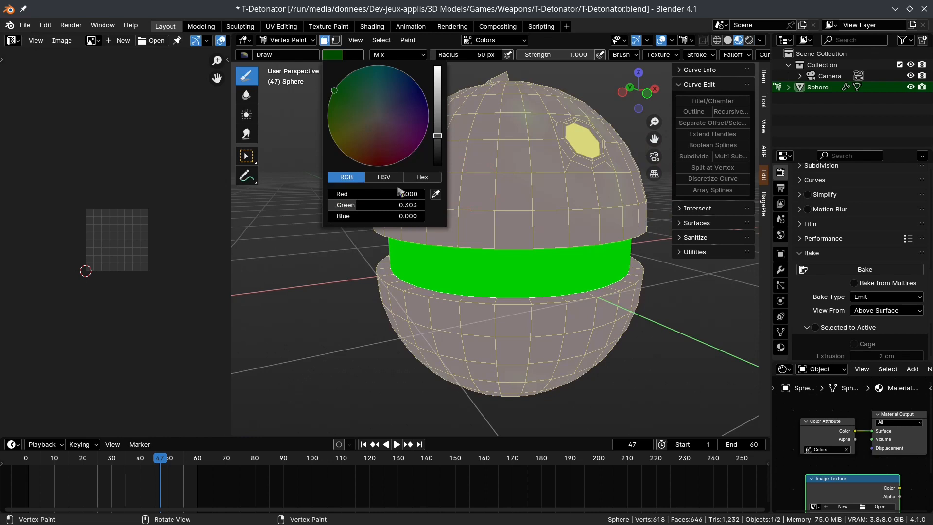
pyautogui.moveTo(365, 205); pyautogui.dragTo(424, 205)
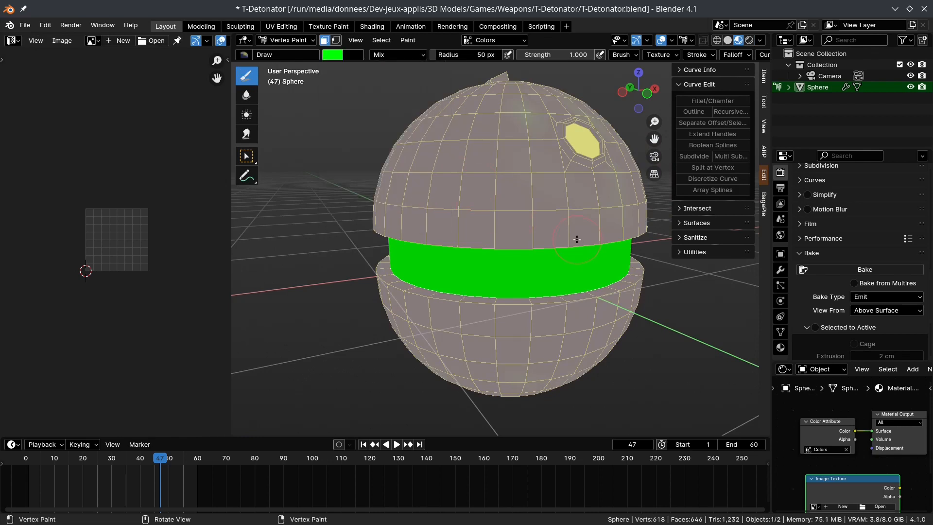
pyautogui.hotkey('shift', 'k')
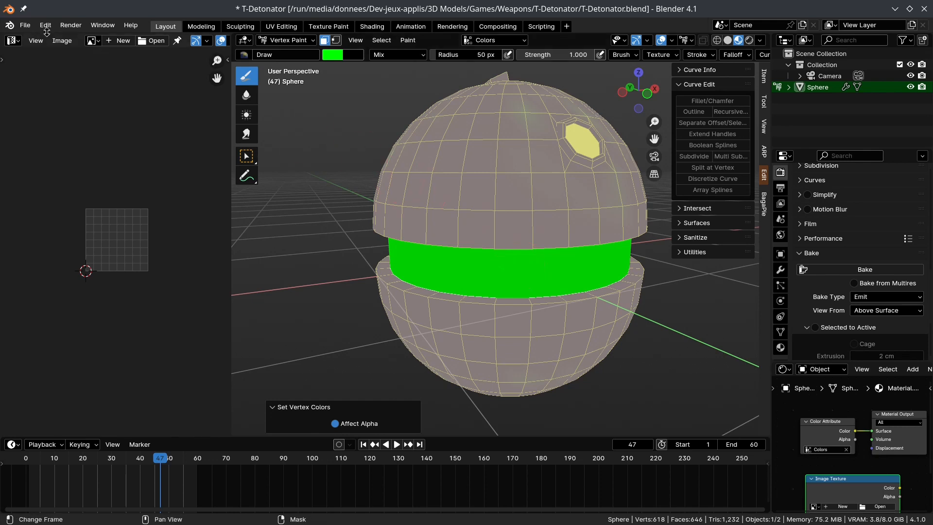
# Look up the Set Vertex Colors shortcut by searching the keymap preferences for "vertex".
pyautogui.click(27, 26)
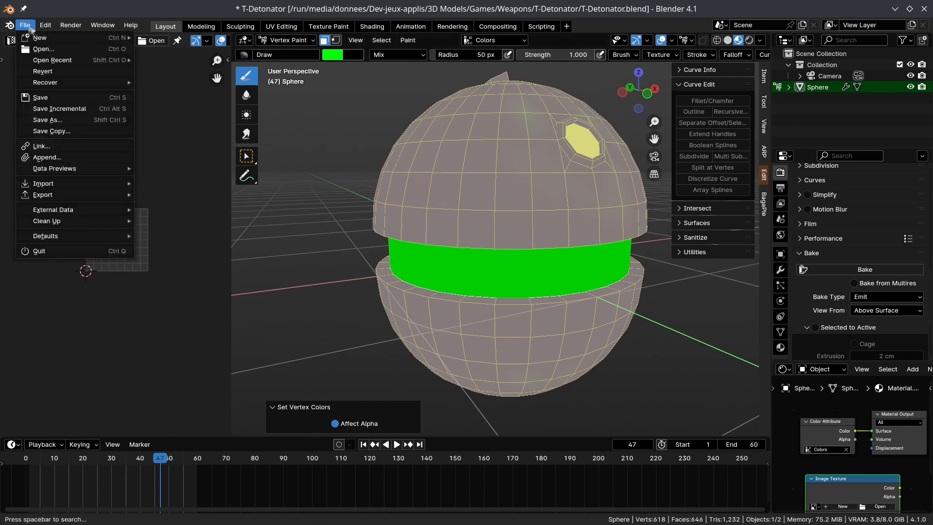
pyautogui.moveTo(44, 25)
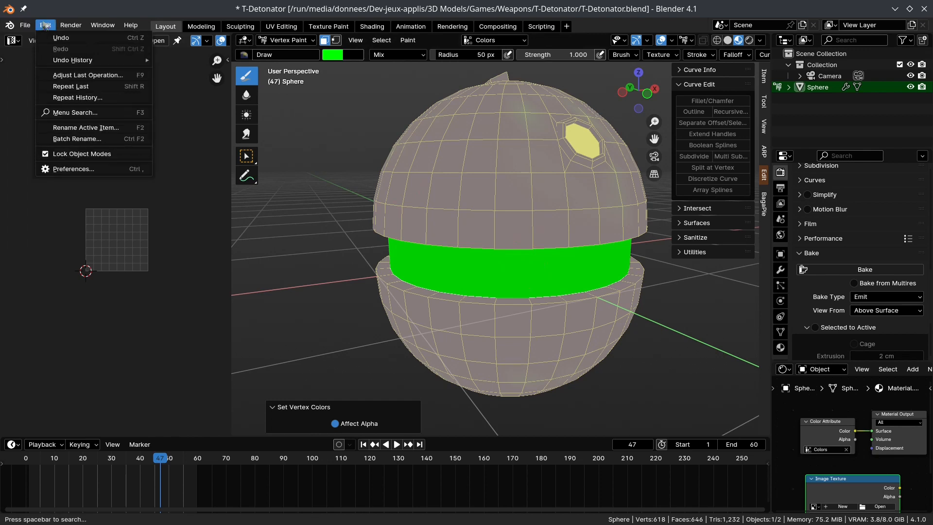
pyautogui.click(81, 173)
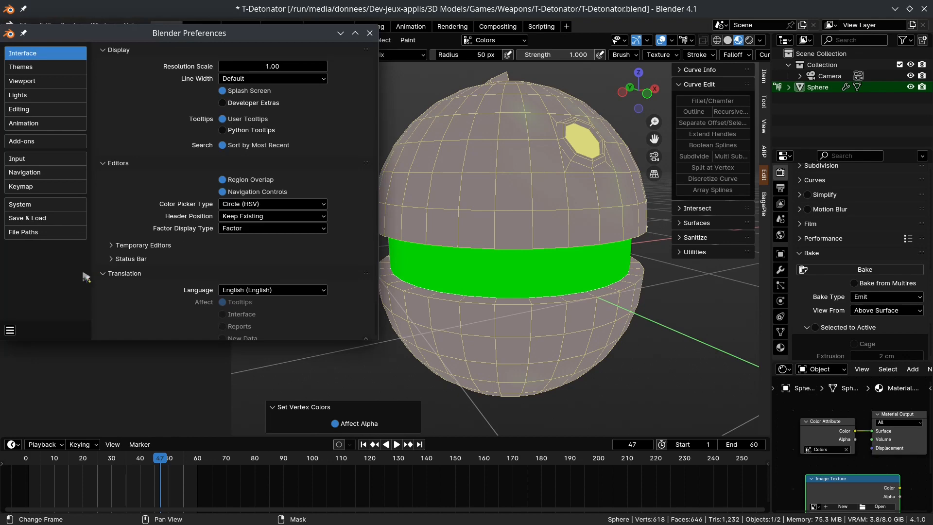
pyautogui.click(46, 159)
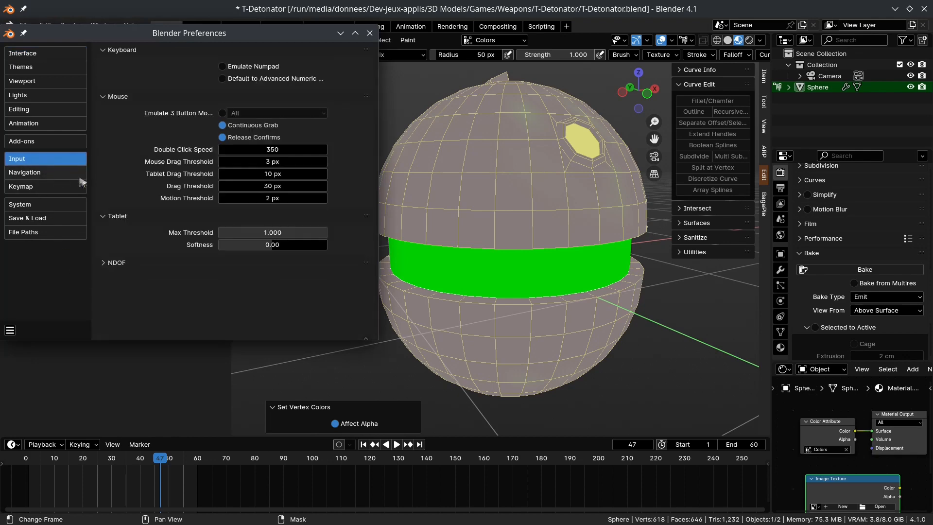
pyautogui.click(46, 186)
pyautogui.doubleClick(207, 33)
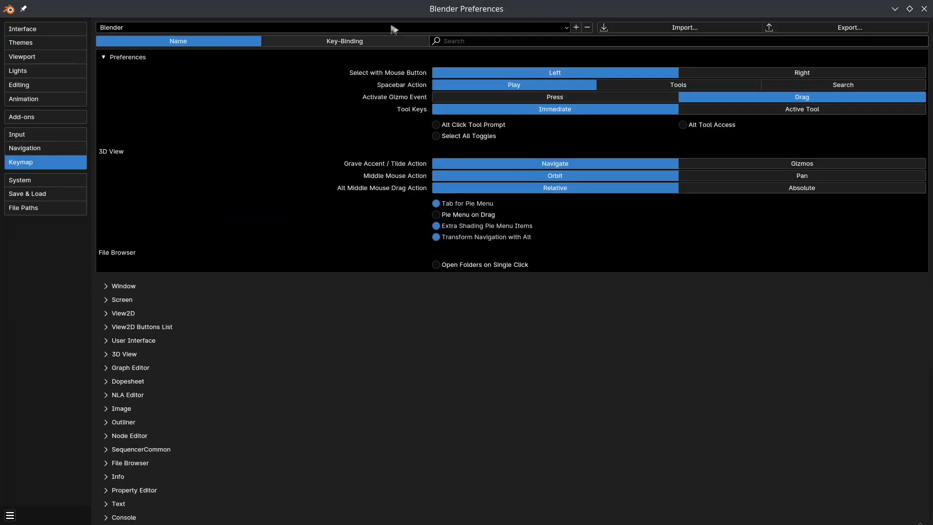
pyautogui.hotkey('ctrl', 'f')
pyautogui.write('verte')
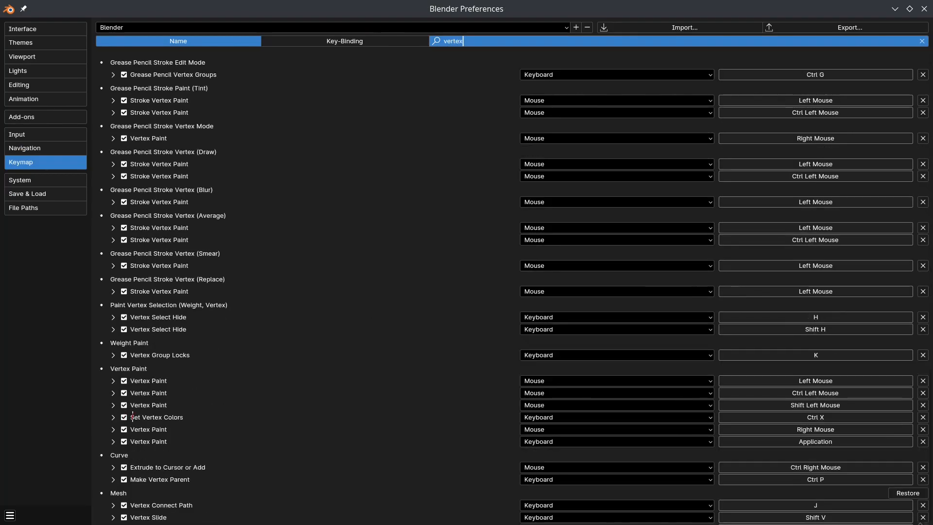
pyautogui.write('x')
pyautogui.press('Return')
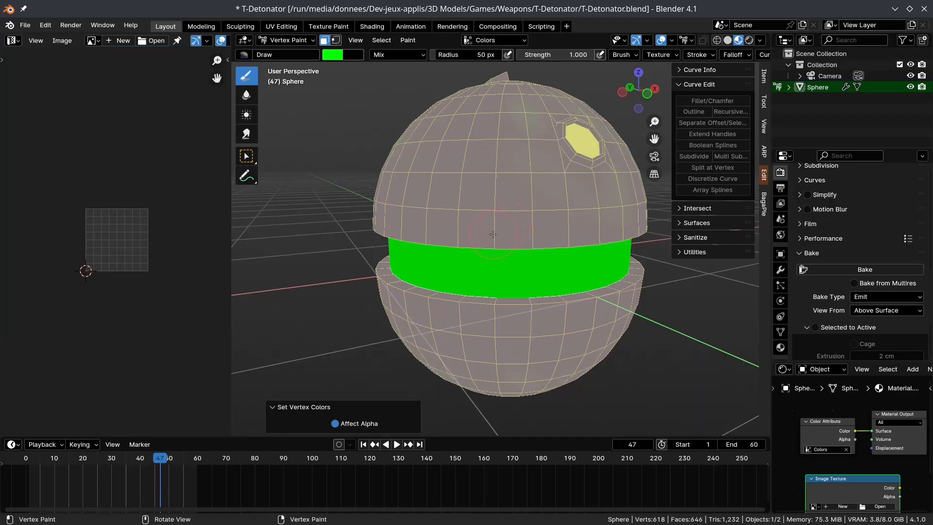
# Return the Sphere from Vertex Paint to Object Mode.
pyautogui.moveTo(510, 272); pyautogui.dragTo(544, 254, button='middle')
pyautogui.hotkey('ctrl', 'Tab')
pyautogui.scroll(-1, 594, 279)
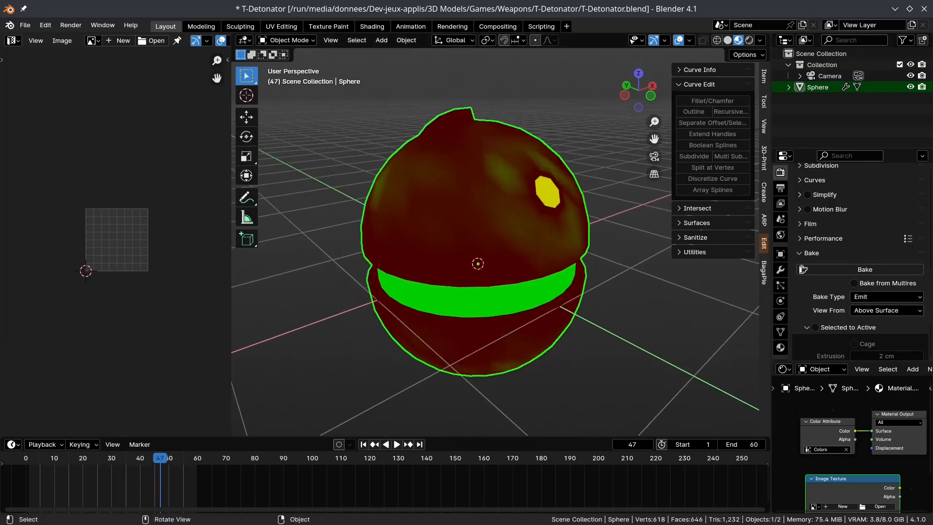
# Export the selected Sphere as FBX with the ue4 operator preset, overwriting T-Detonator.fbx.
pyautogui.click(25, 25)
pyautogui.moveTo(85, 197)
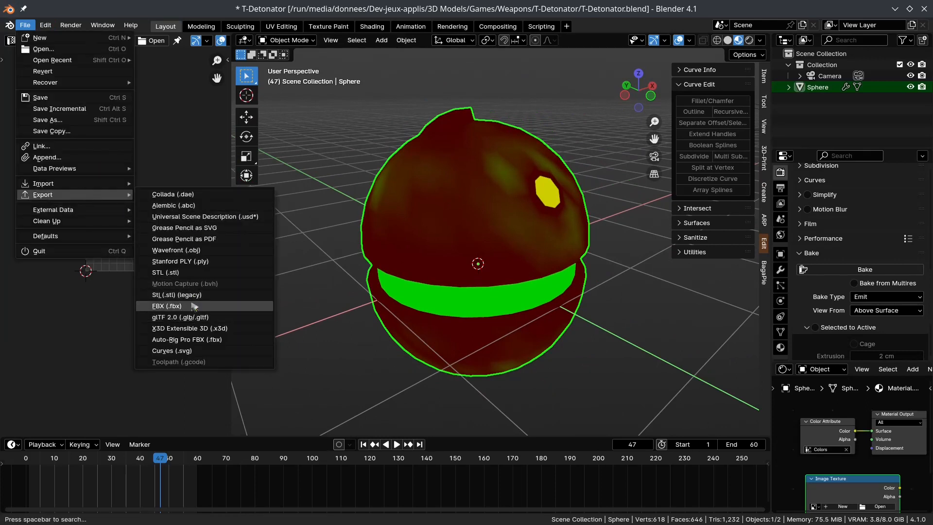
pyautogui.click(252, 307)
pyautogui.click(795, 101)
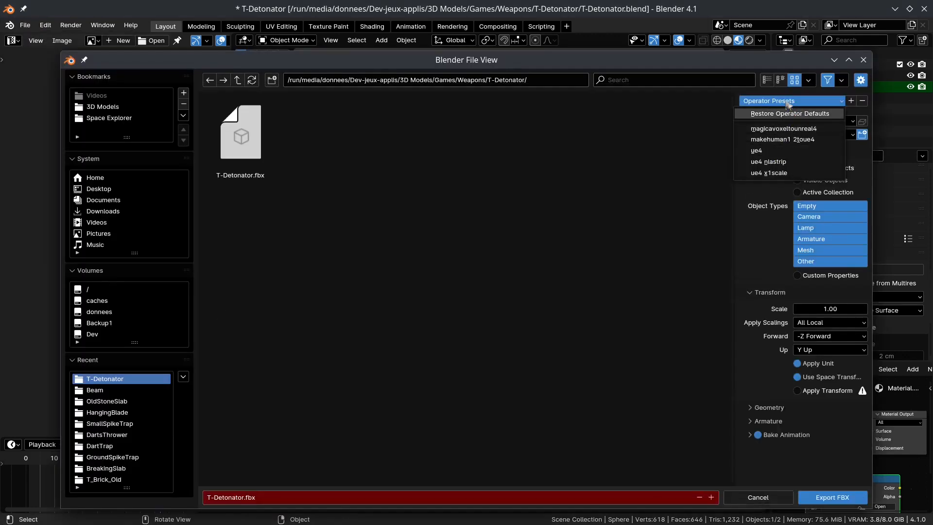
pyautogui.click(821, 150)
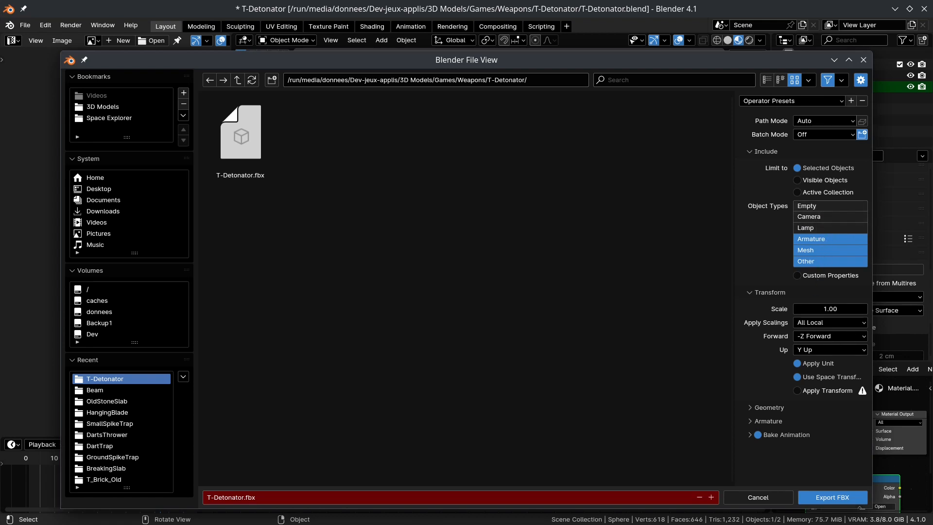
pyautogui.click(840, 102)
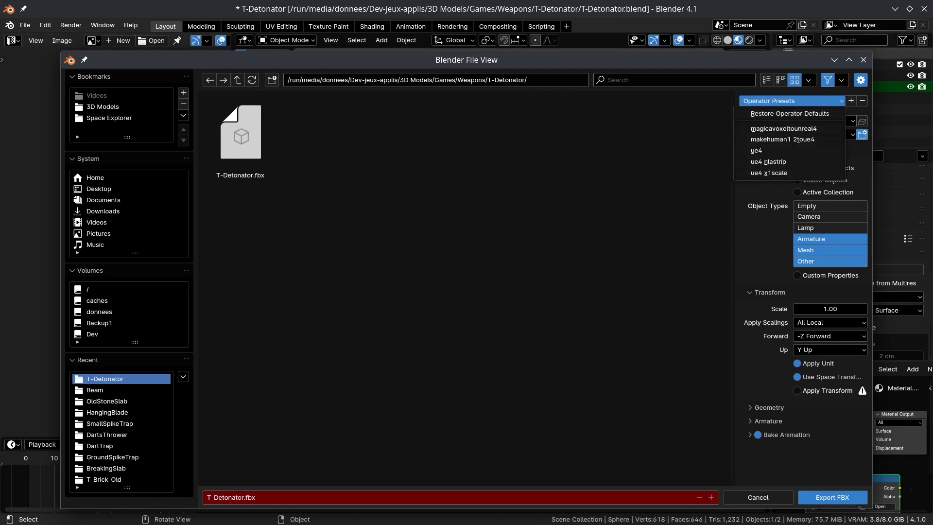
pyautogui.click(820, 155)
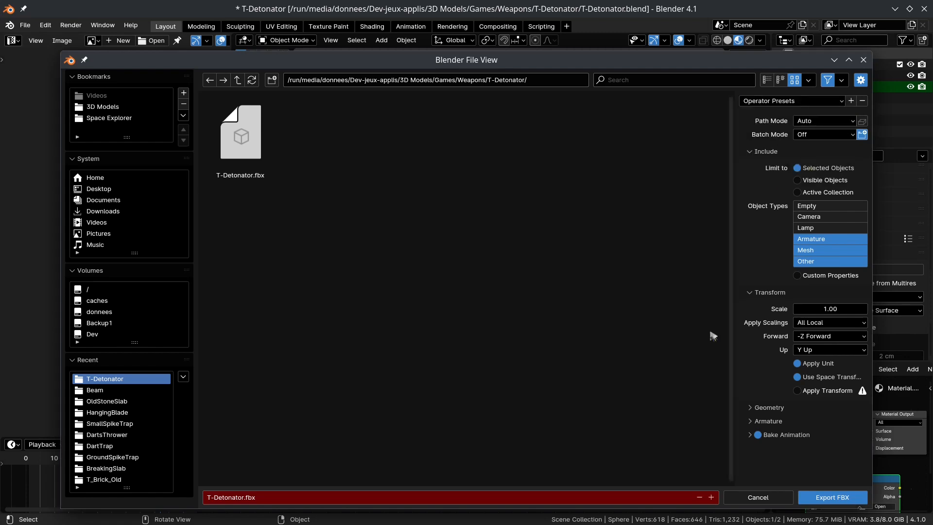
pyautogui.doubleClick(256, 147)
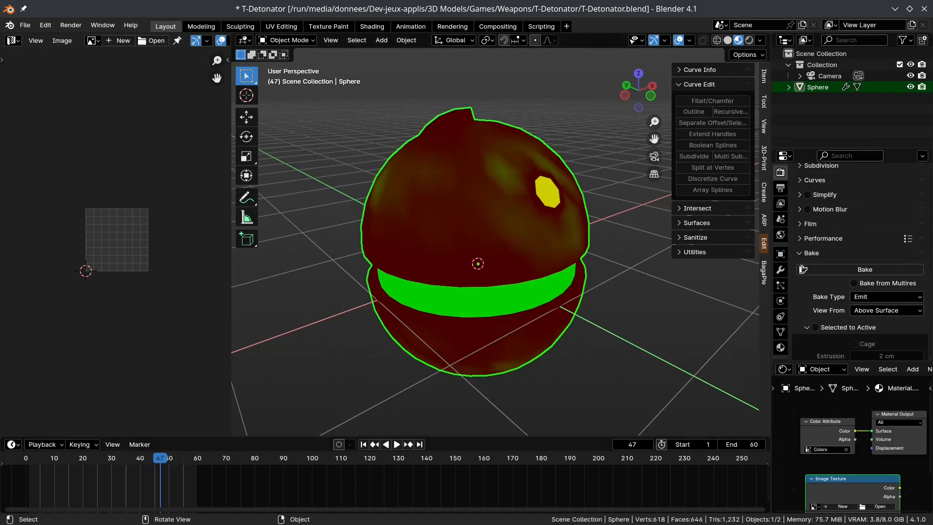
# Switch to Unreal Engine and reimport the T-Detonator static mesh from T-Detonator.fbx.
pyautogui.moveTo(408, 524)
pyautogui.click(376, 510)
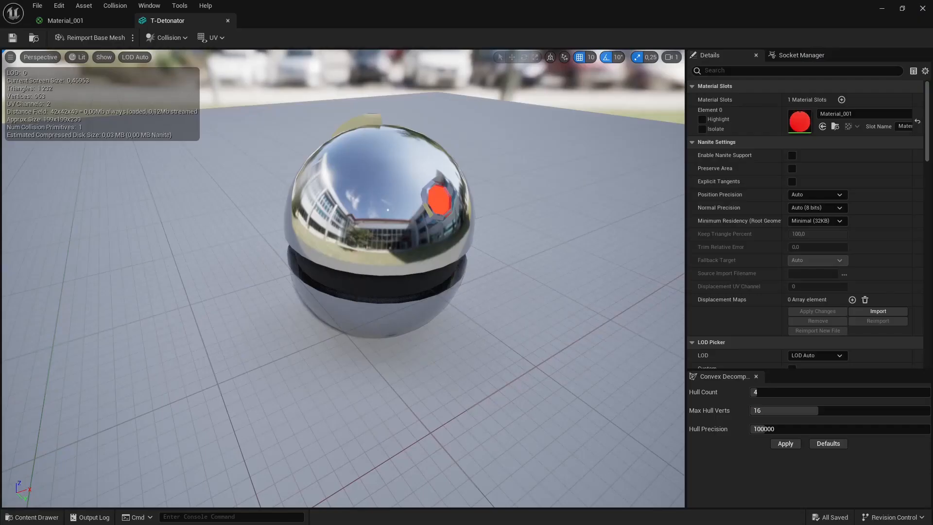
pyautogui.moveTo(359, 272); pyautogui.dragTo(394, 253, button='right')
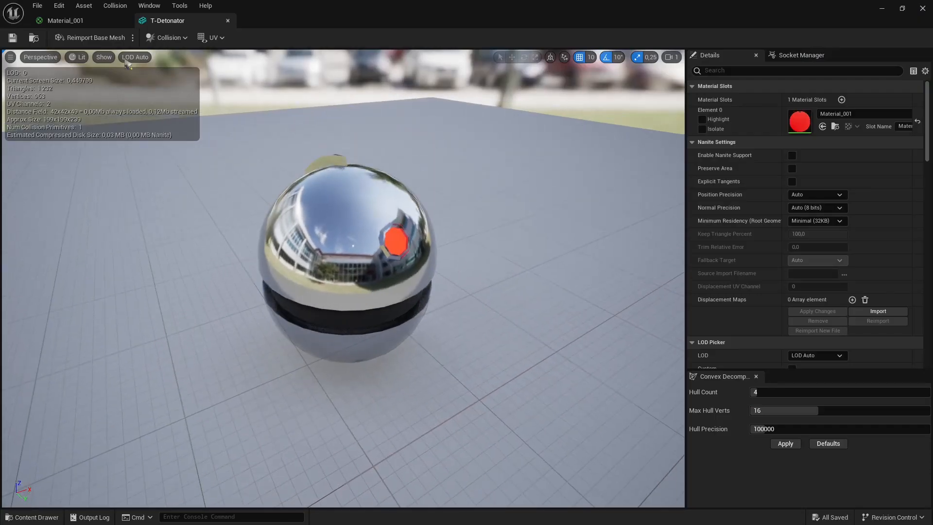
pyautogui.hotkey('ctrl', 'space')
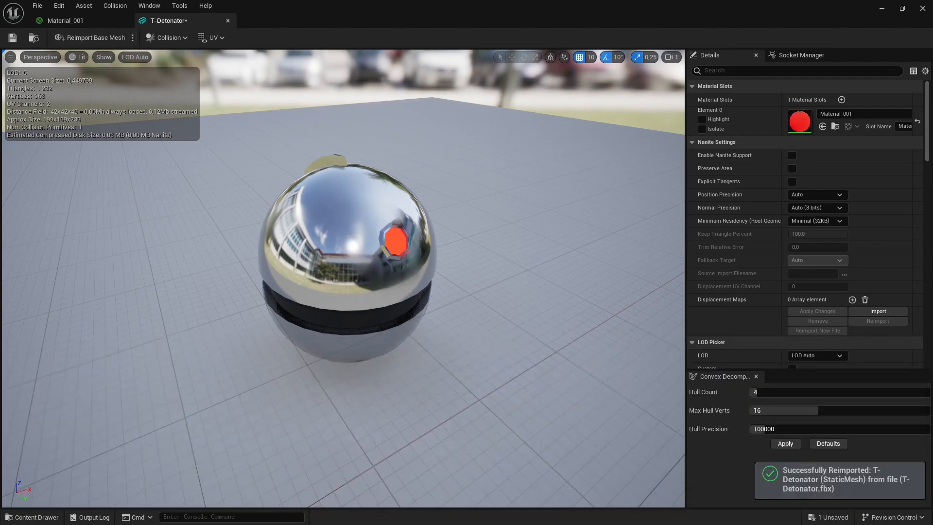
# Inspect the reimported T-Detonator's shell, red light and dark middle band up close in the static mesh editor.
pyautogui.moveTo(359, 272); pyautogui.dragTo(406, 259)
pyautogui.scroll(3, 374, 263)
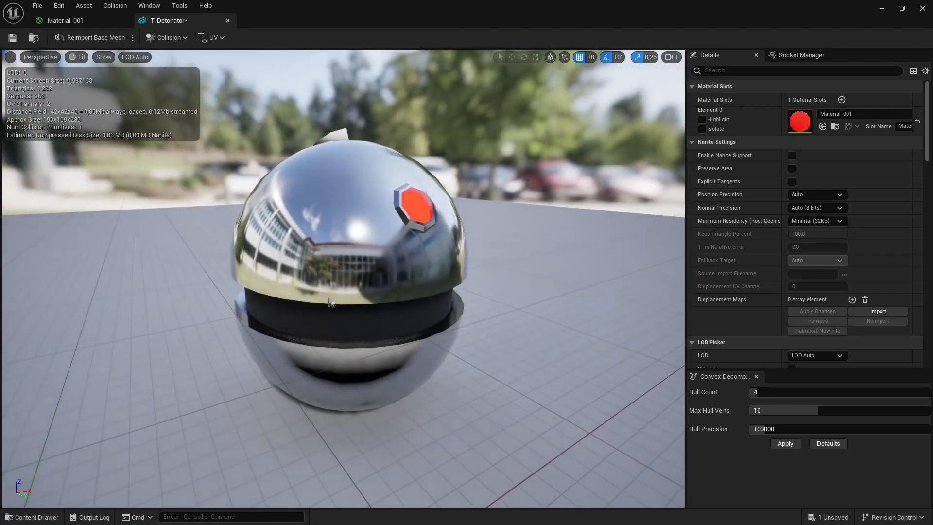
pyautogui.moveTo(295, 227); pyautogui.dragTo(309, 265)
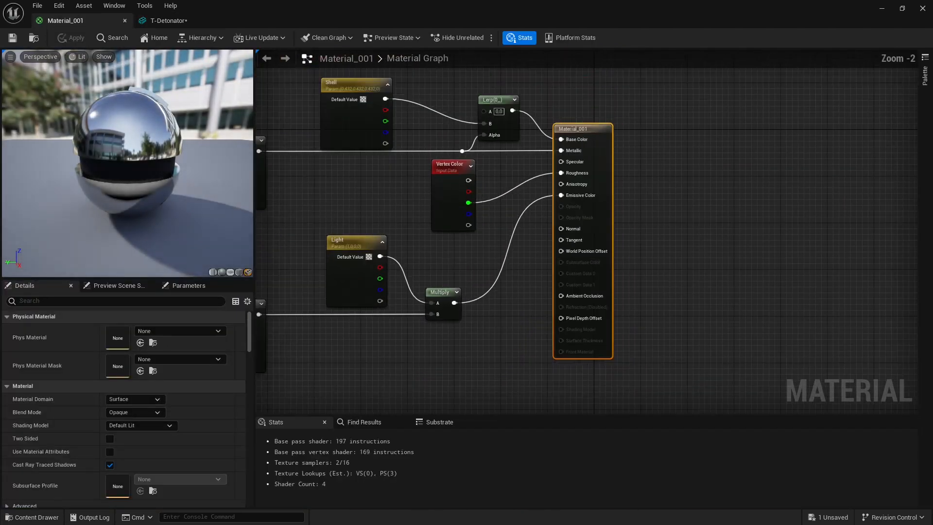
# In the Material_001 graph, move the Lerp node that feeds Base Color slightly up and to the right.
pyautogui.moveTo(671, 273); pyautogui.dragTo(867, 312, button='right')
pyautogui.scroll(-5, 497, 277)
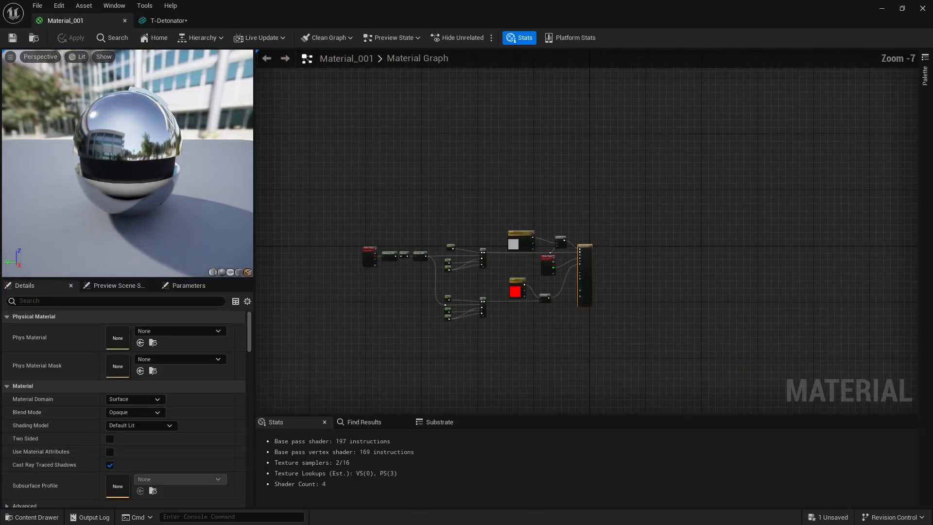
pyautogui.scroll(8, 497, 278)
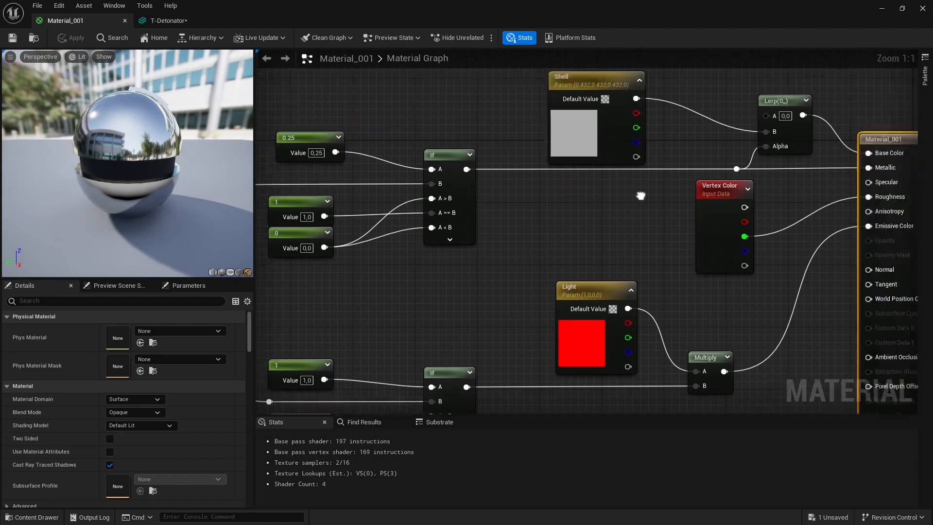
pyautogui.moveTo(640, 196); pyautogui.dragTo(524, 276, button='right')
pyautogui.moveTo(660, 181); pyautogui.dragTo(667, 164)
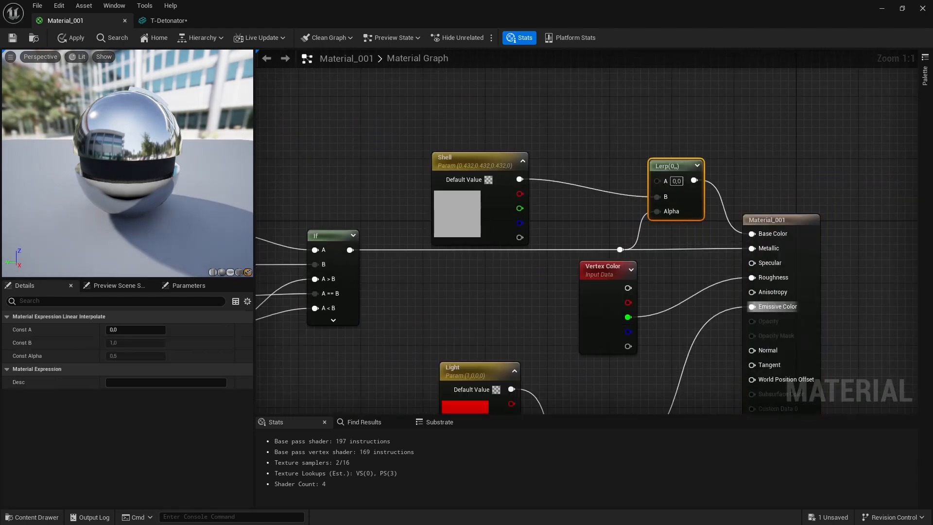
# Trace the Metallic branch from its If node back through Divide, Round and Multiply to the Vertex Color node's red output.
pyautogui.moveTo(431, 284); pyautogui.dragTo(678, 310, button='right')
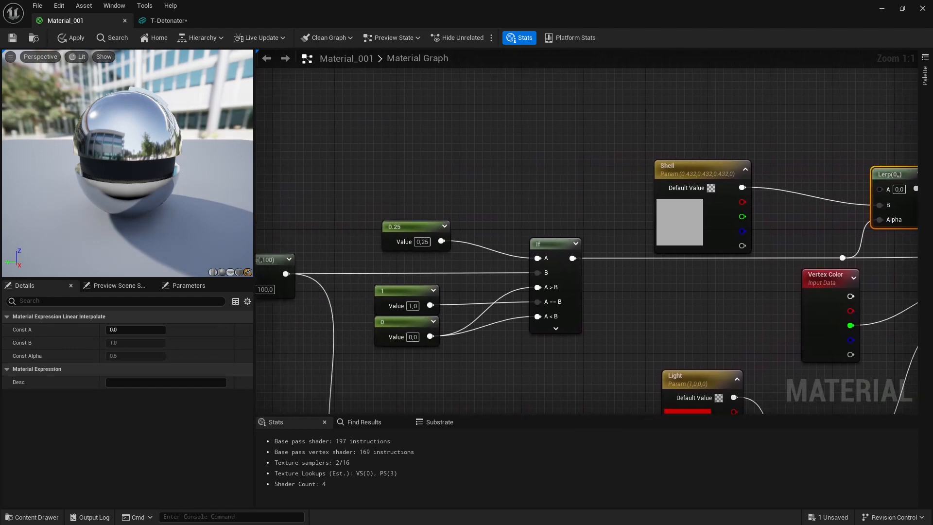
pyautogui.moveTo(570, 286); pyautogui.dragTo(798, 266, button='right')
pyautogui.click(797, 267)
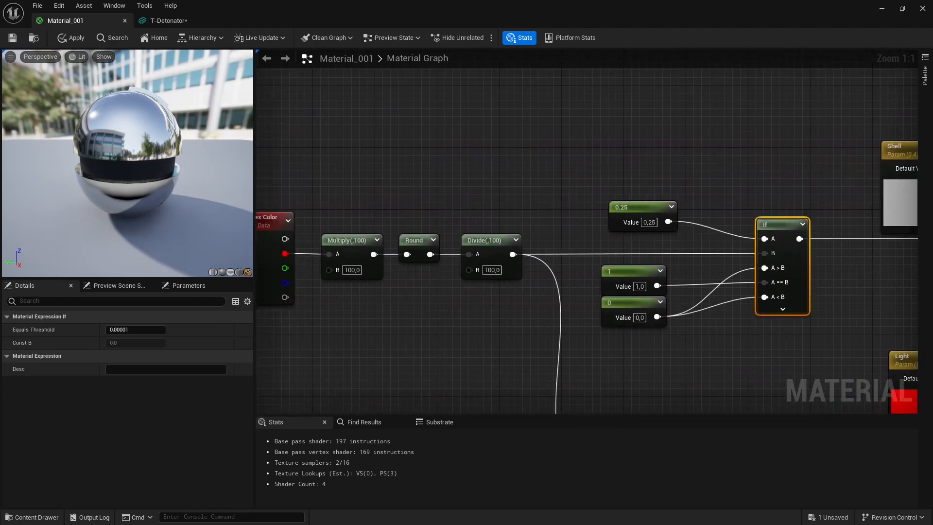
pyautogui.moveTo(700, 252); pyautogui.dragTo(673, 262, button='right')
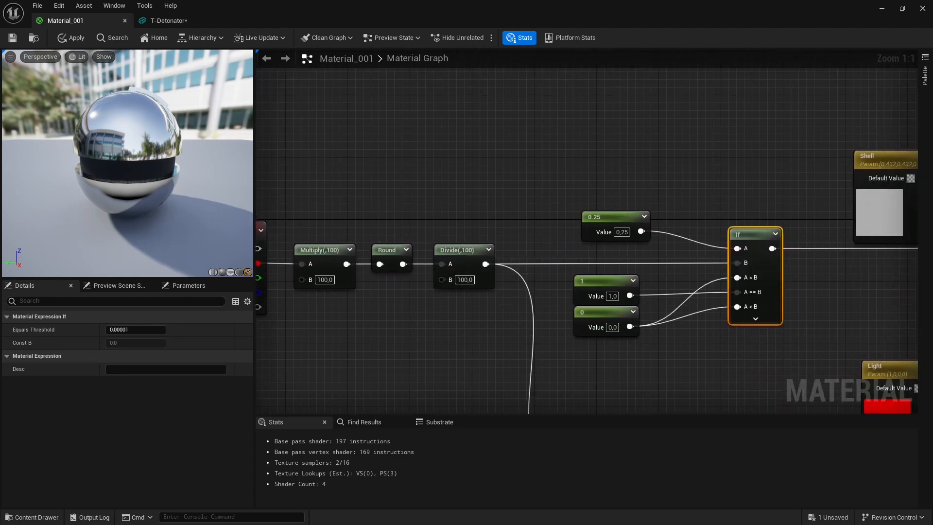
pyautogui.moveTo(258, 263); pyautogui.dragTo(436, 255, button='right')
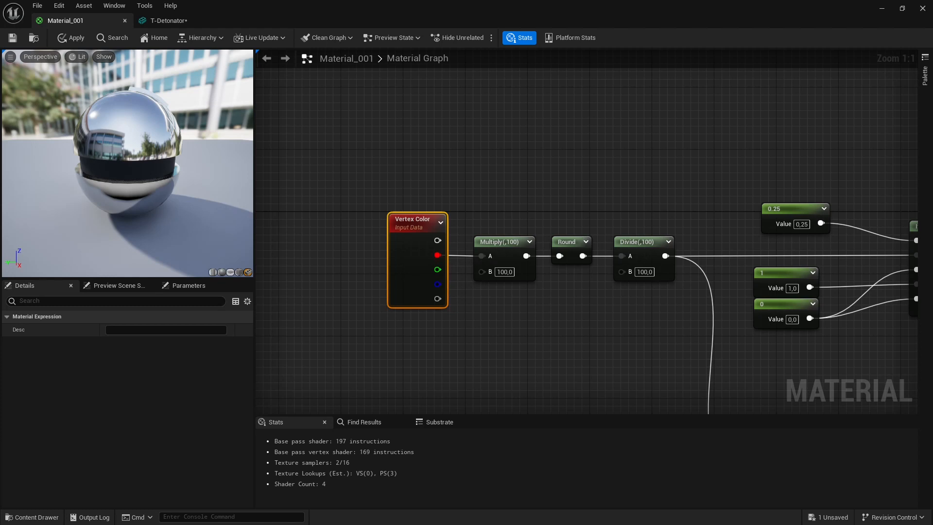
pyautogui.moveTo(388, 153); pyautogui.dragTo(666, 333)
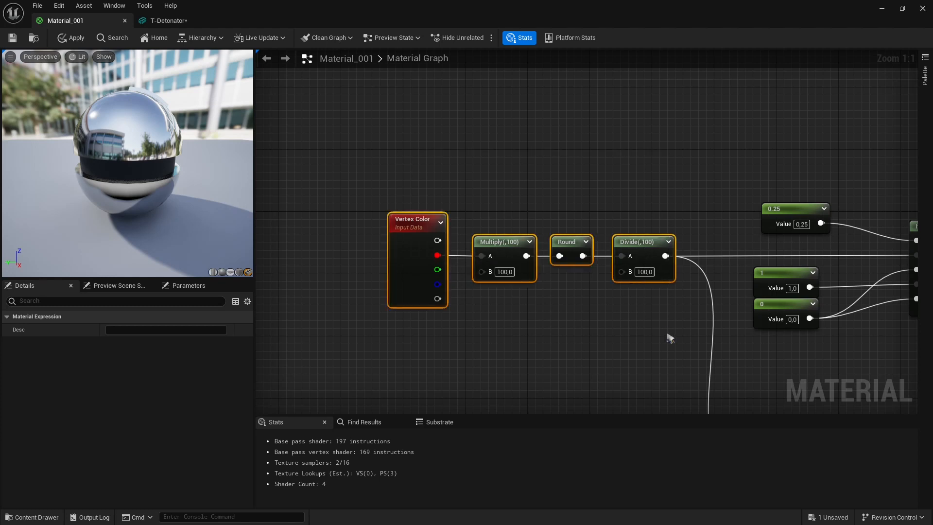
pyautogui.click(540, 338)
pyautogui.moveTo(566, 383); pyautogui.dragTo(514, 292, button='right')
pyautogui.moveTo(341, 110); pyautogui.dragTo(394, 149)
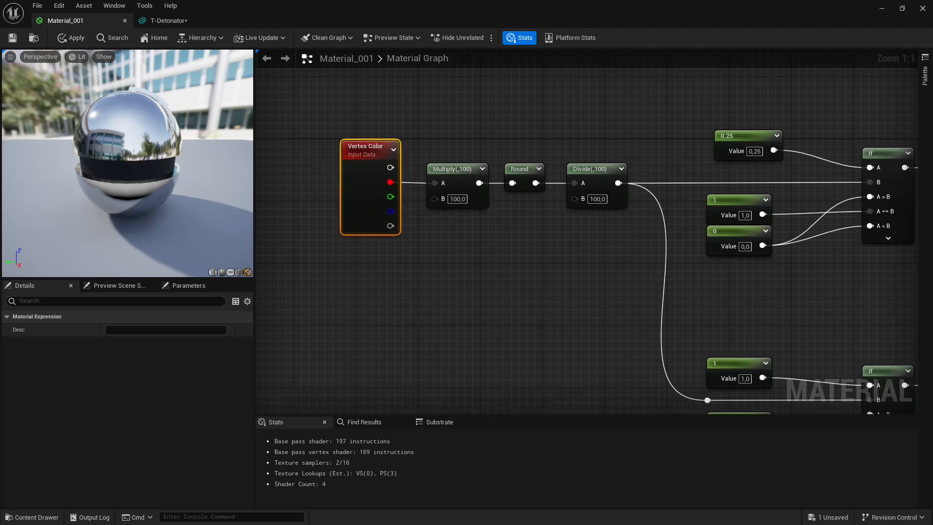
pyautogui.click(518, 132)
pyautogui.moveTo(519, 132); pyautogui.dragTo(489, 170, button='right')
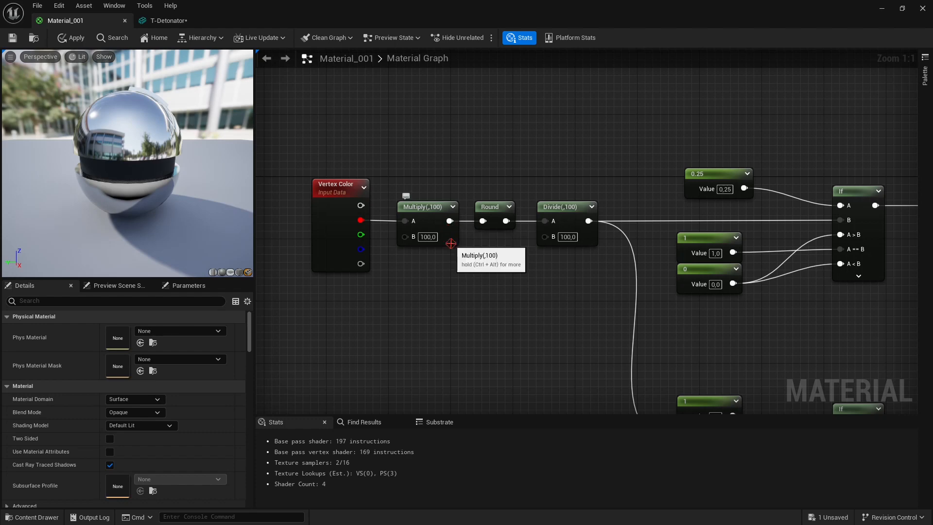
# Examine the Multiply, Round and Divide chain and the 0.25, 1 and 0 constants feeding the Metallic branch's If node.
pyautogui.click(452, 242)
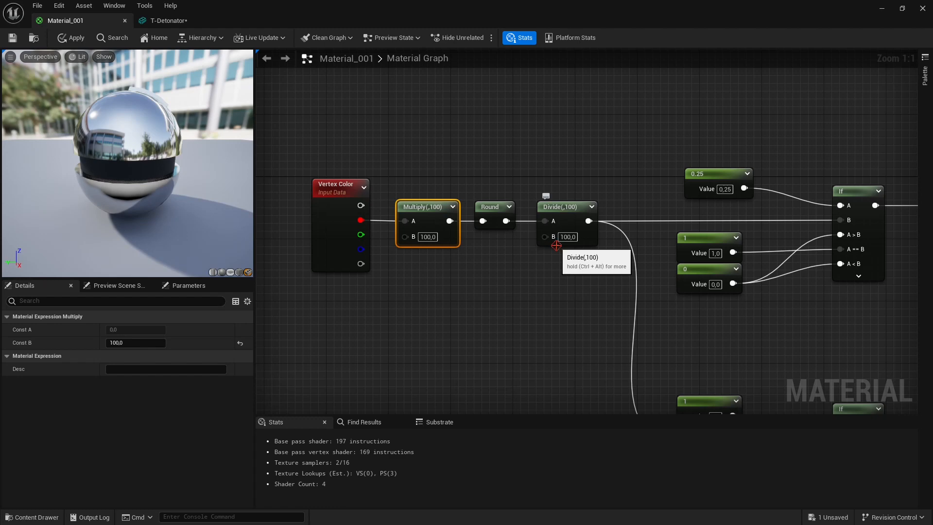
pyautogui.scroll(-3, 758, 321)
pyautogui.scroll(3, 758, 321)
pyautogui.moveTo(757, 321); pyautogui.dragTo(657, 312, button='right')
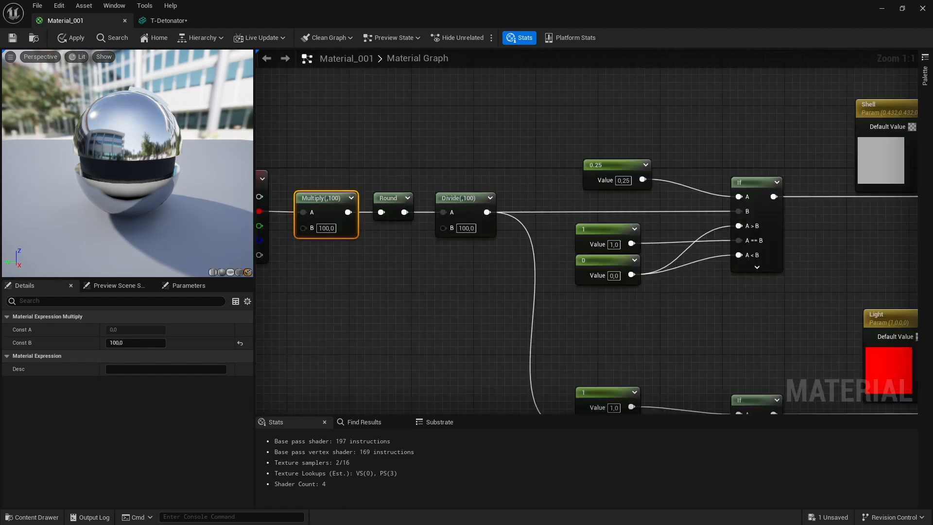
pyautogui.click(624, 181)
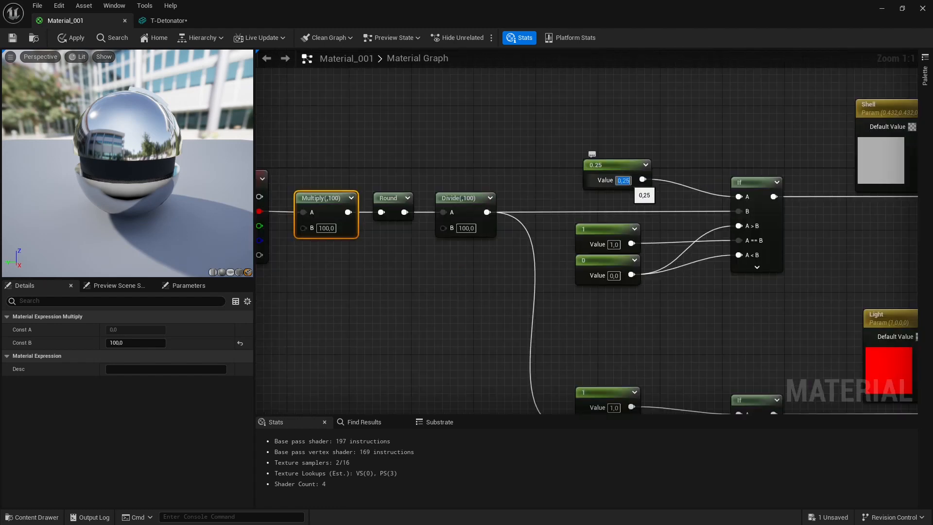
pyautogui.click(621, 205)
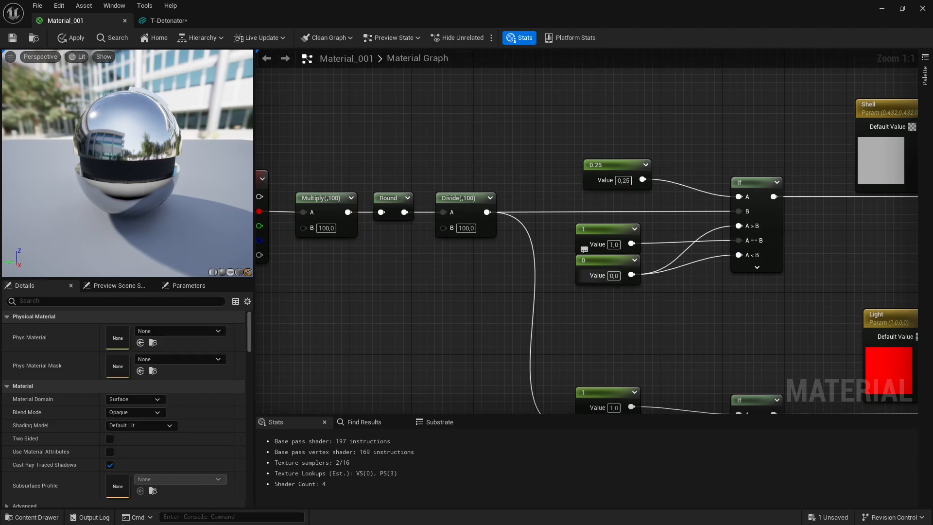
pyautogui.click(595, 269)
pyautogui.click(603, 238)
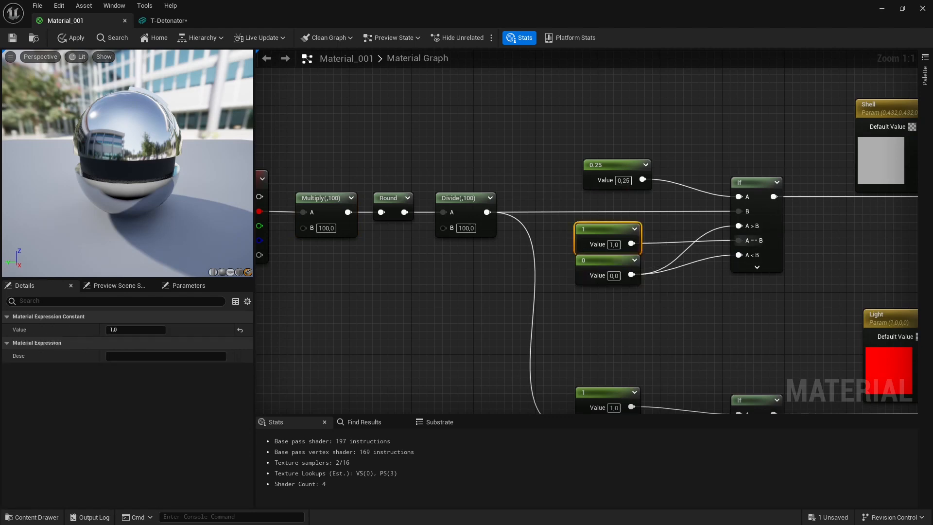
pyautogui.moveTo(407, 299); pyautogui.dragTo(550, 314, button='right')
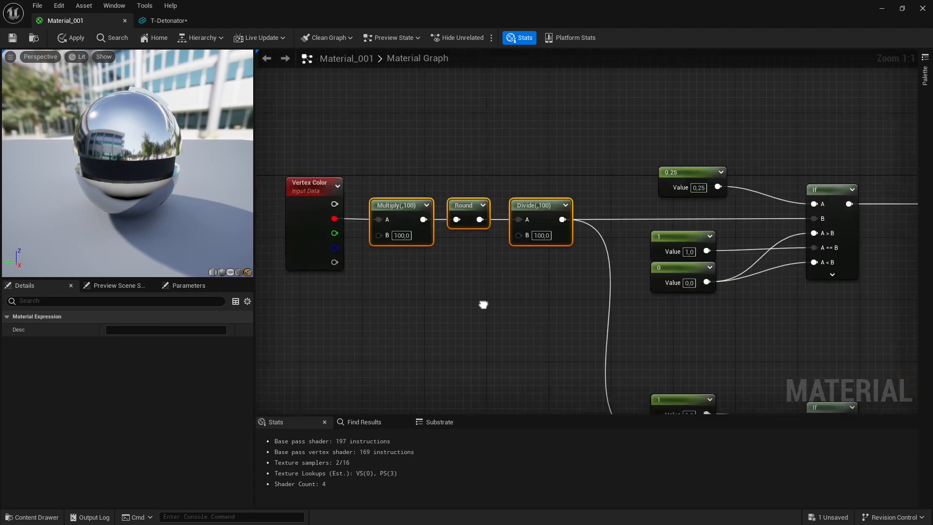
# Examine how the Vertex Color red output passes through Multiply, Round and Divide into the If node with its 0.25, 1 and 0 constants.
pyautogui.click(550, 314)
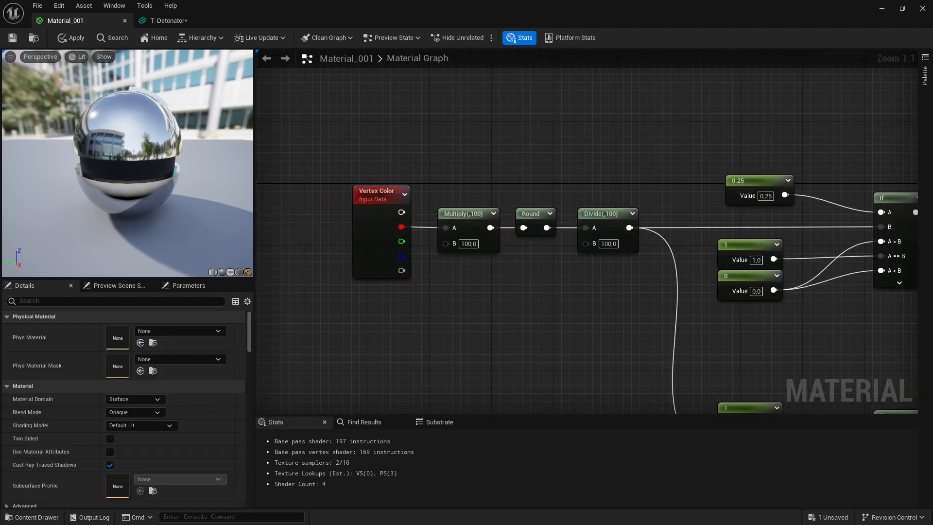
pyautogui.moveTo(434, 197); pyautogui.dragTo(656, 336)
pyautogui.click(648, 339)
pyautogui.moveTo(787, 355); pyautogui.dragTo(720, 351, button='right')
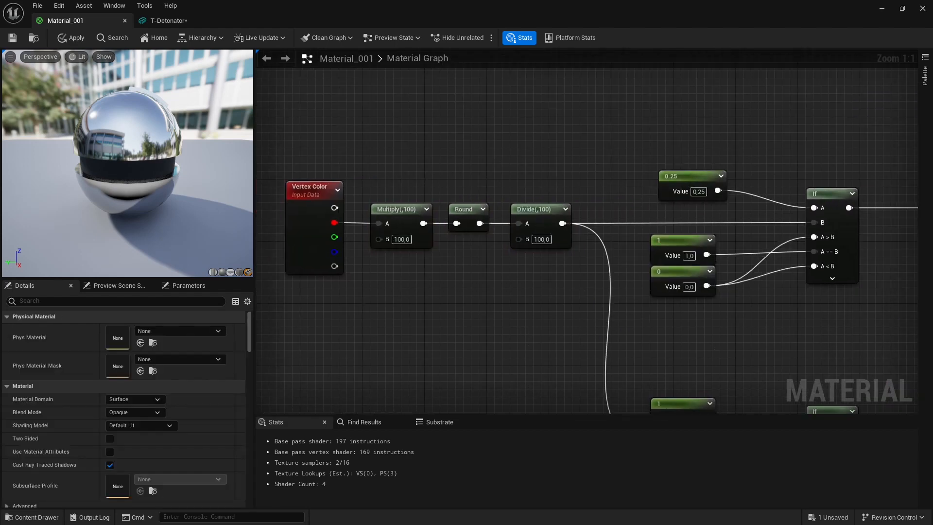
pyautogui.moveTo(835, 199); pyautogui.dragTo(641, 197, button='right')
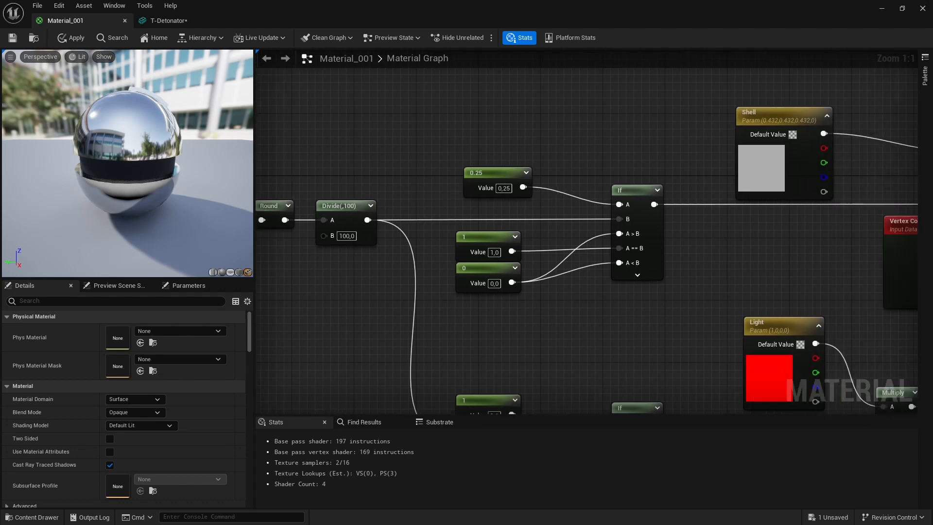
pyautogui.click(641, 197)
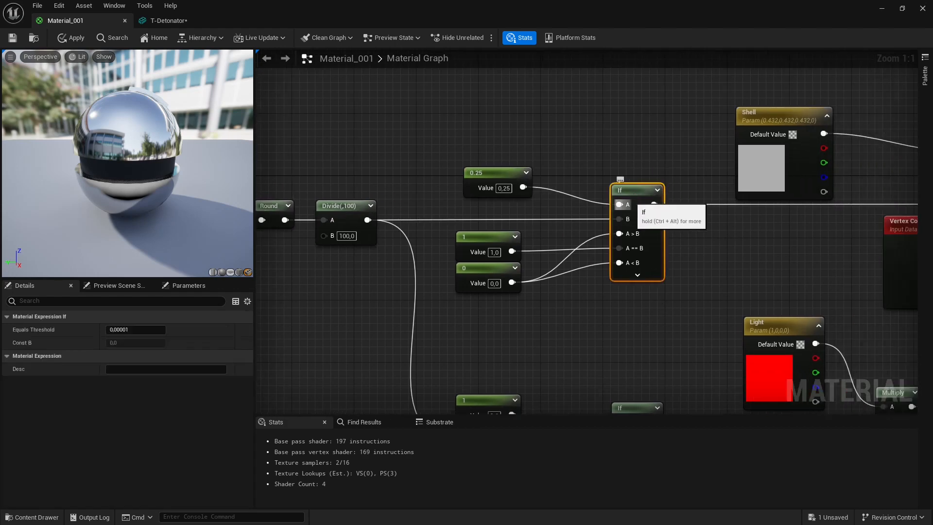
pyautogui.moveTo(413, 236); pyautogui.dragTo(514, 245, button='right')
pyautogui.moveTo(384, 245); pyautogui.dragTo(590, 242, button='right')
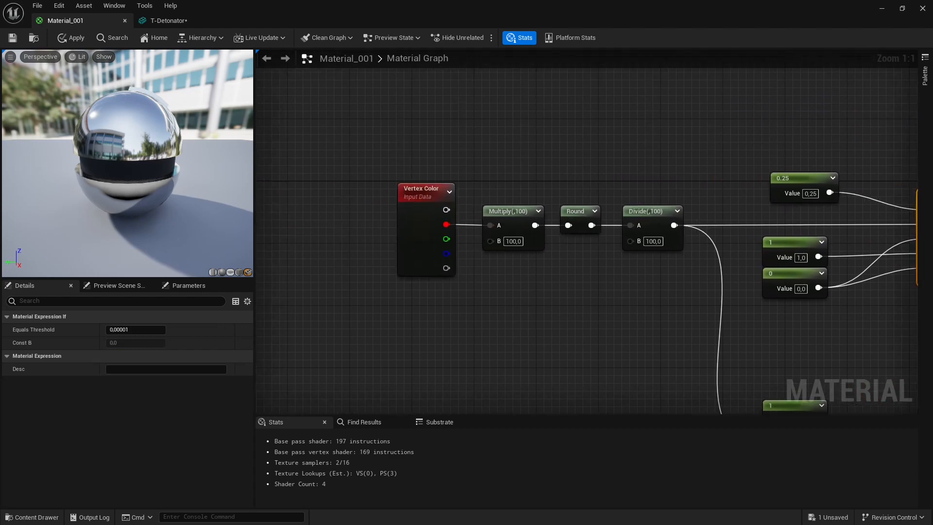
pyautogui.moveTo(686, 203); pyautogui.dragTo(499, 209, button='right')
pyautogui.moveTo(146, 165); pyautogui.dragTo(121, 169)
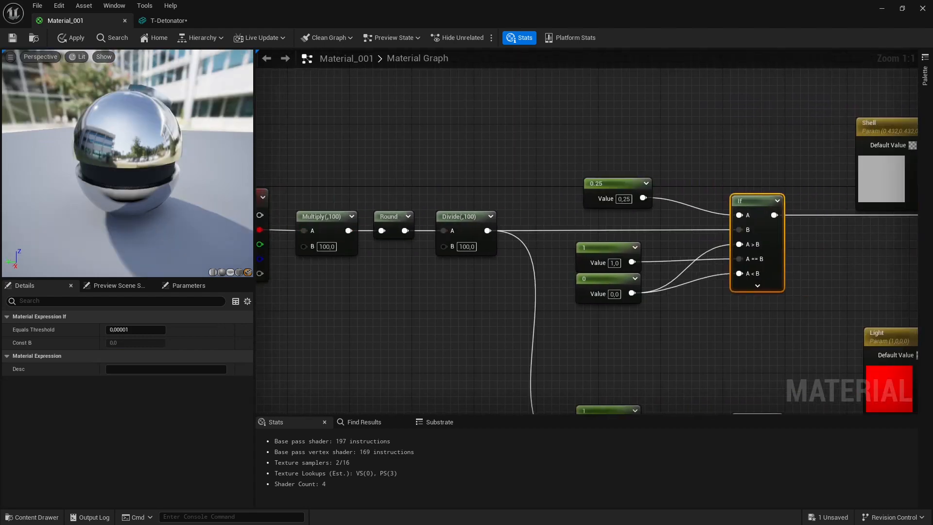
pyautogui.click(620, 255)
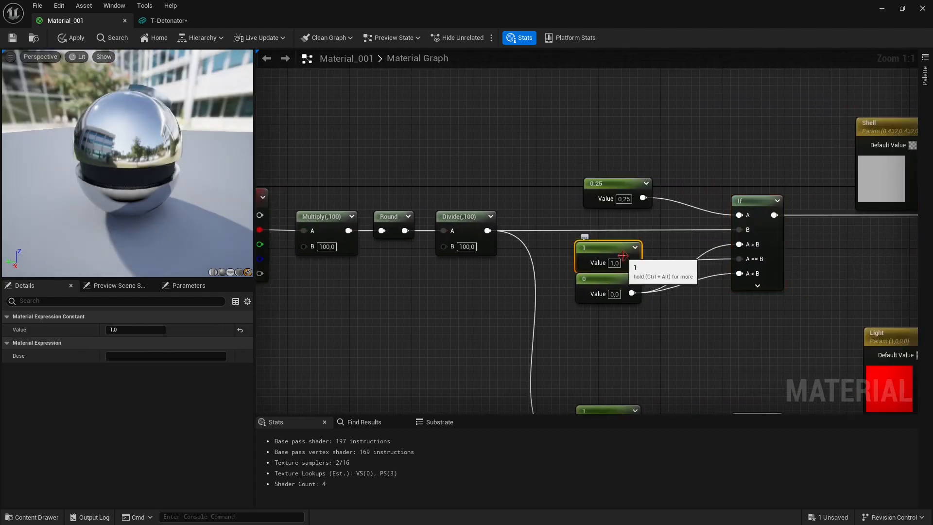
pyautogui.click(627, 286)
# Move the Shell parameter node up and to the right, closer to the Lerp node that feeds Base Color.
pyautogui.moveTo(646, 289); pyautogui.dragTo(377, 338, button='right')
pyautogui.moveTo(838, 253); pyautogui.dragTo(751, 261, button='right')
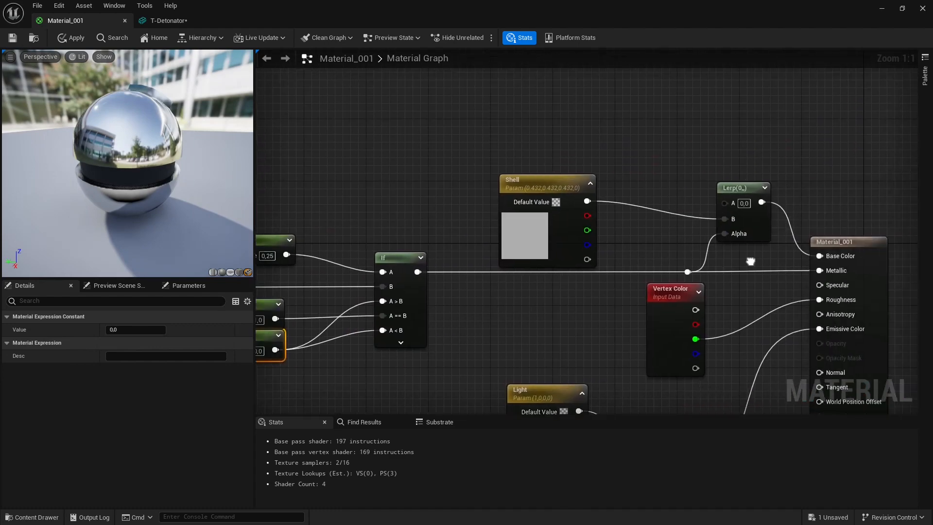
pyautogui.moveTo(564, 247); pyautogui.dragTo(611, 224)
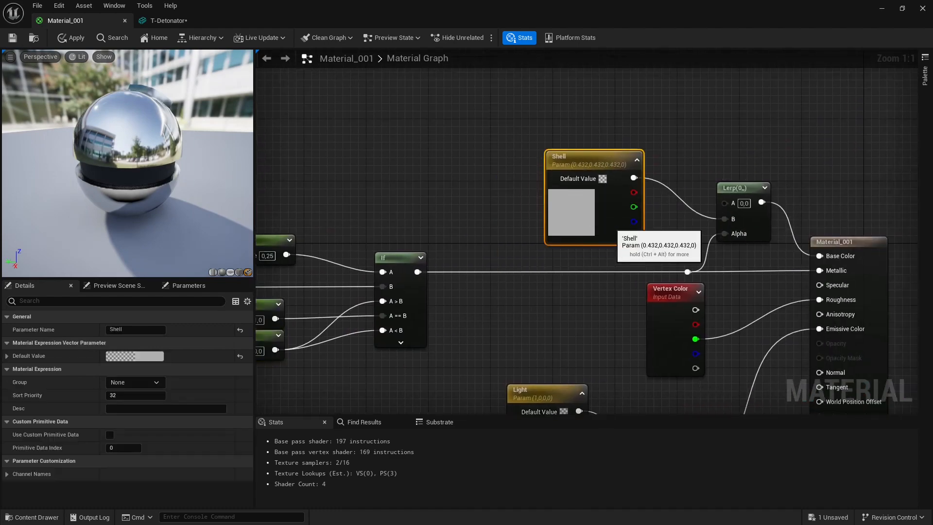
pyautogui.click(729, 357)
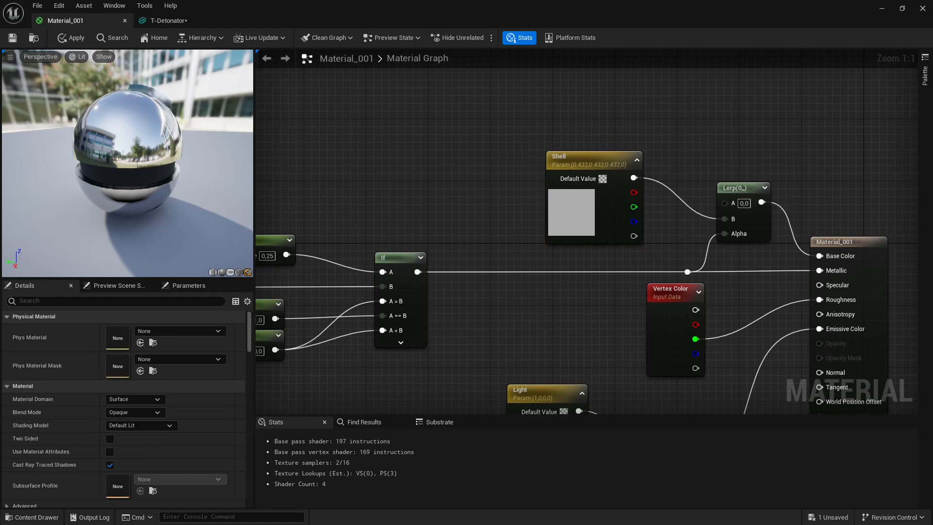
# Orbit the preview mesh to its red light and inspect the Vertex Color node whose green output feeds Roughness.
pyautogui.moveTo(128, 165); pyautogui.dragTo(170, 146)
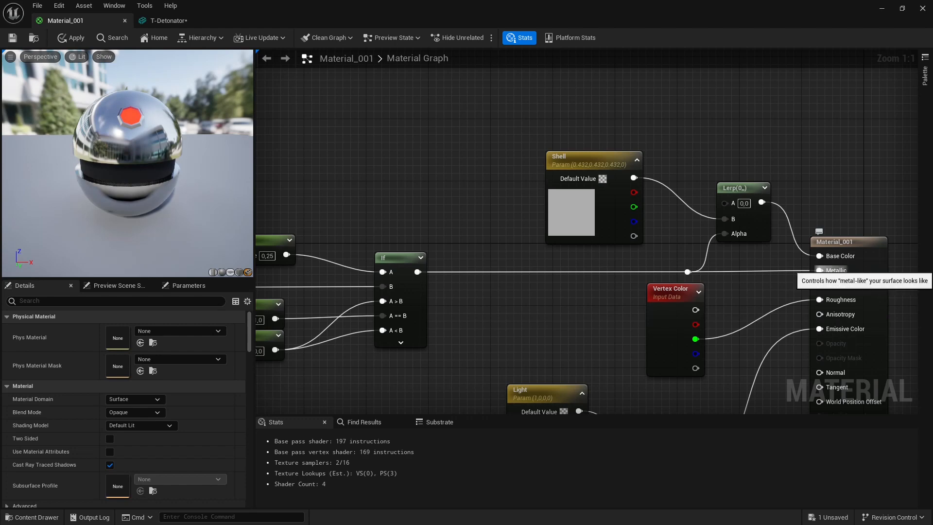
pyautogui.moveTo(696, 364); pyautogui.dragTo(614, 297, button='right')
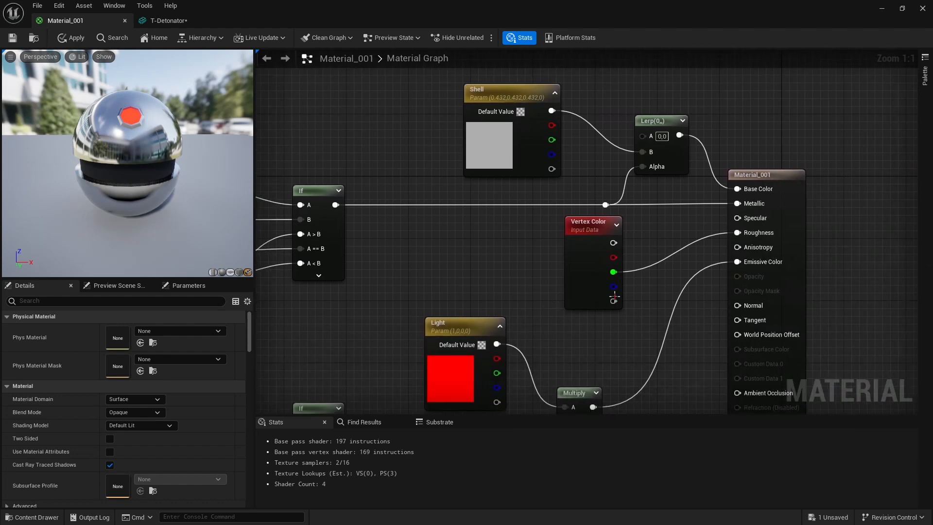
pyautogui.click(614, 294)
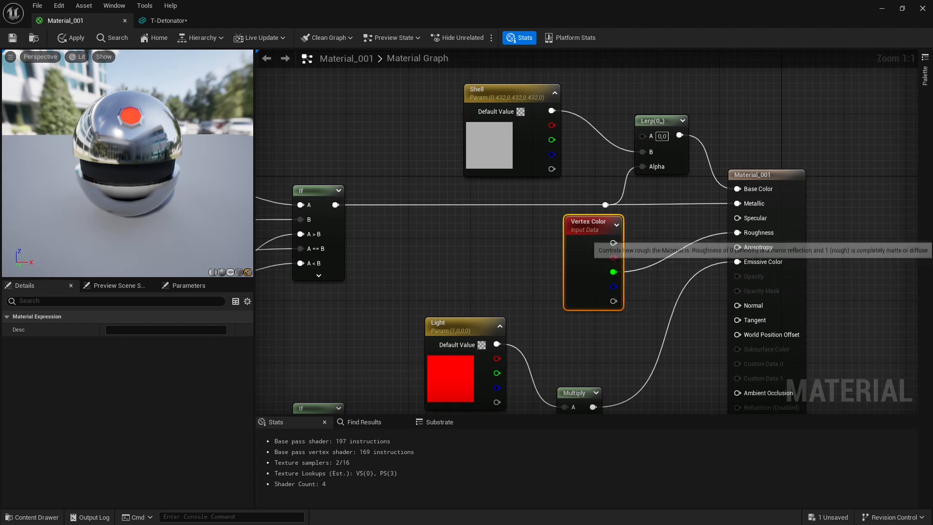
# Trace the Emissive Color branch back through Multiply to the red Light parameter, the lower If node and the Divide output.
pyautogui.scroll(-1, 690, 291)
pyautogui.moveTo(689, 291); pyautogui.dragTo(760, 213, button='right')
pyautogui.scroll(1, 757, 219)
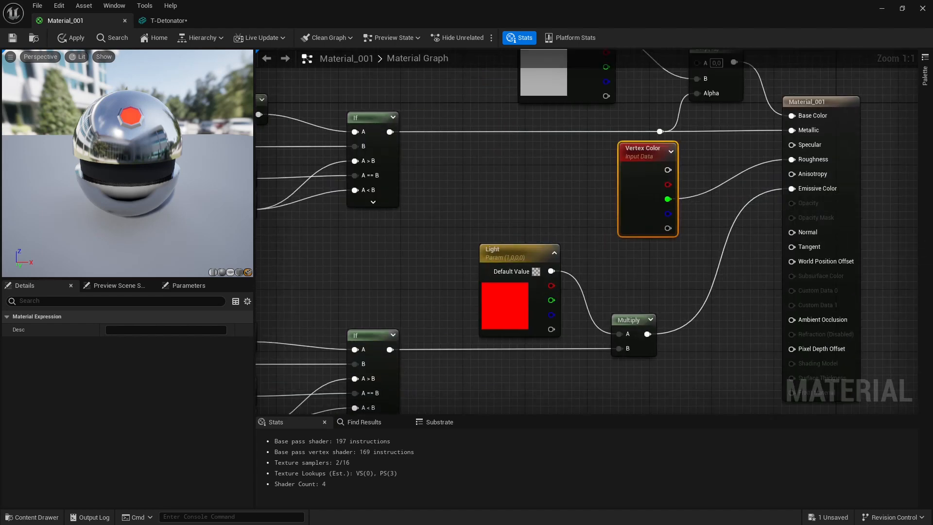
pyautogui.moveTo(531, 287); pyautogui.dragTo(638, 282, button='right')
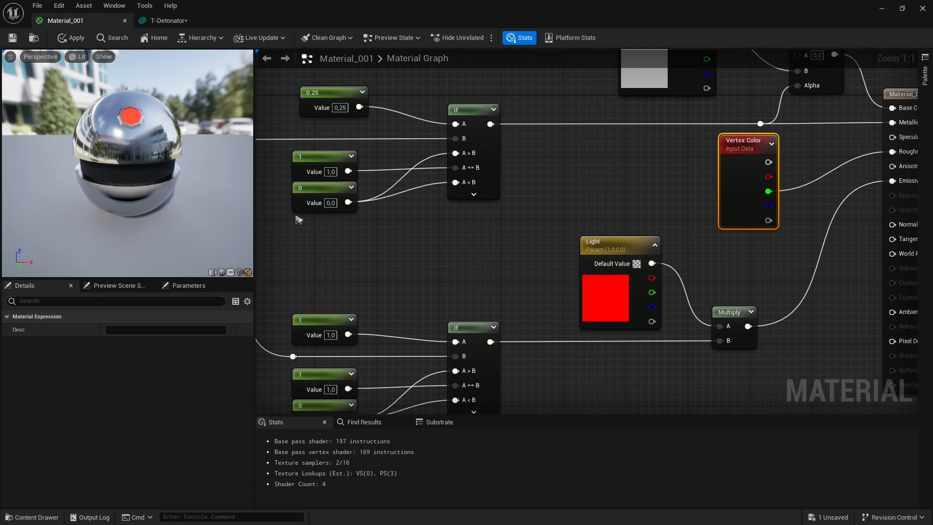
pyautogui.moveTo(671, 403); pyautogui.dragTo(743, 359, button='right')
pyautogui.moveTo(530, 312); pyautogui.dragTo(373, 333, button='right')
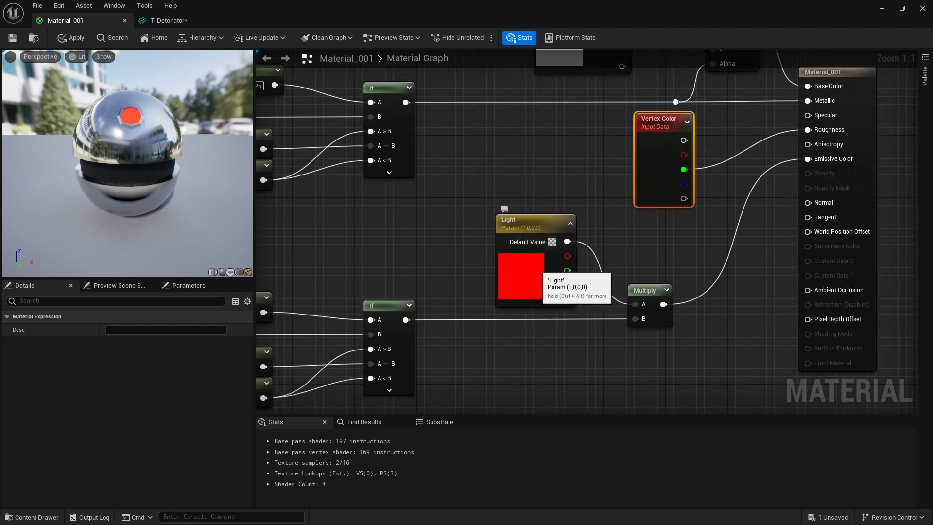
pyautogui.click(504, 214)
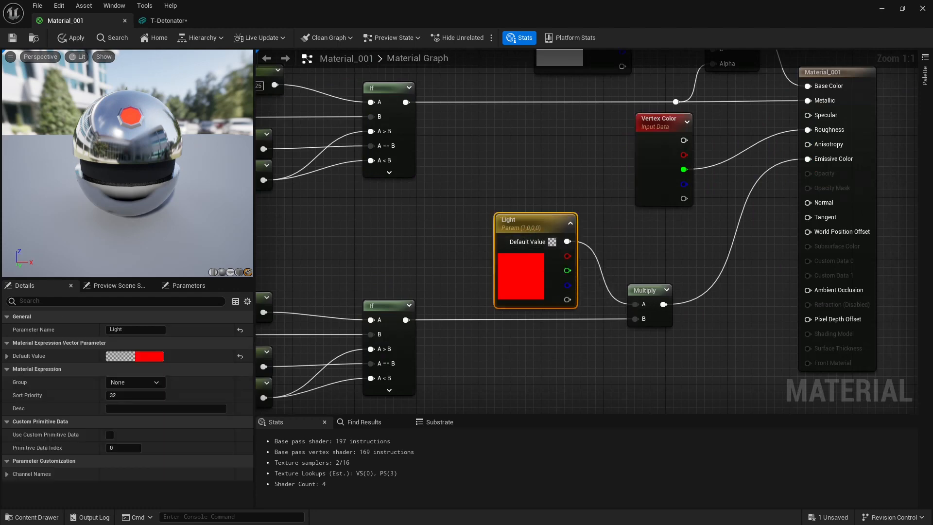
pyautogui.moveTo(496, 329); pyautogui.dragTo(690, 320, button='right')
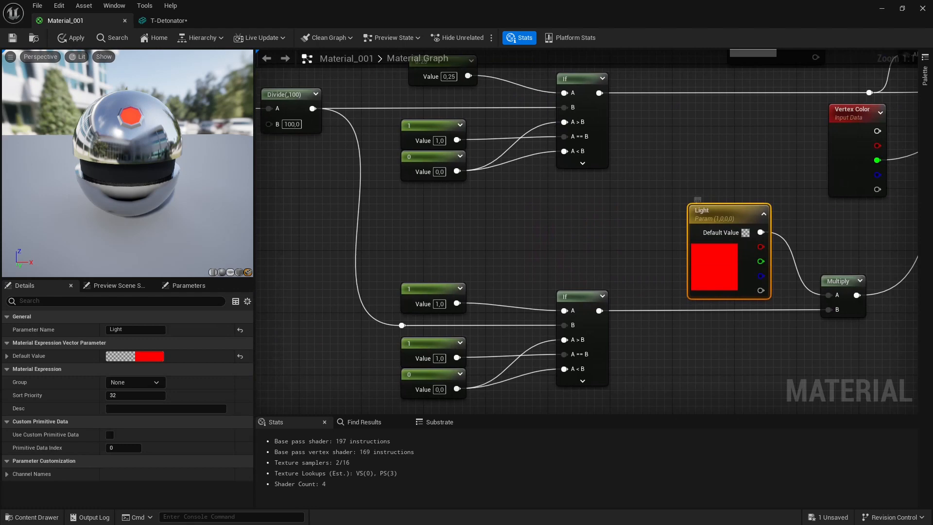
# Add a trial Vector Parameter node above the Light parameter and delete it again.
pyautogui.rightClick(687, 172)
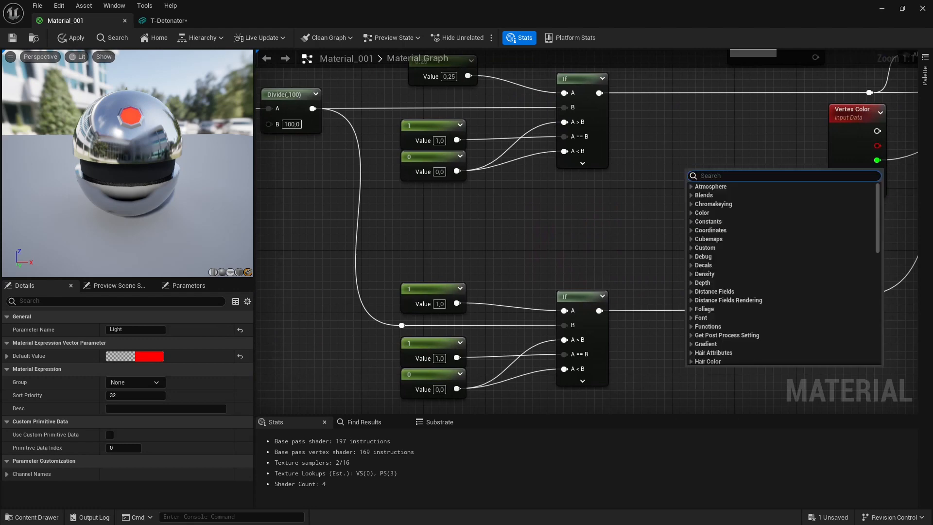
pyautogui.write('vector p')
pyautogui.press('Return')
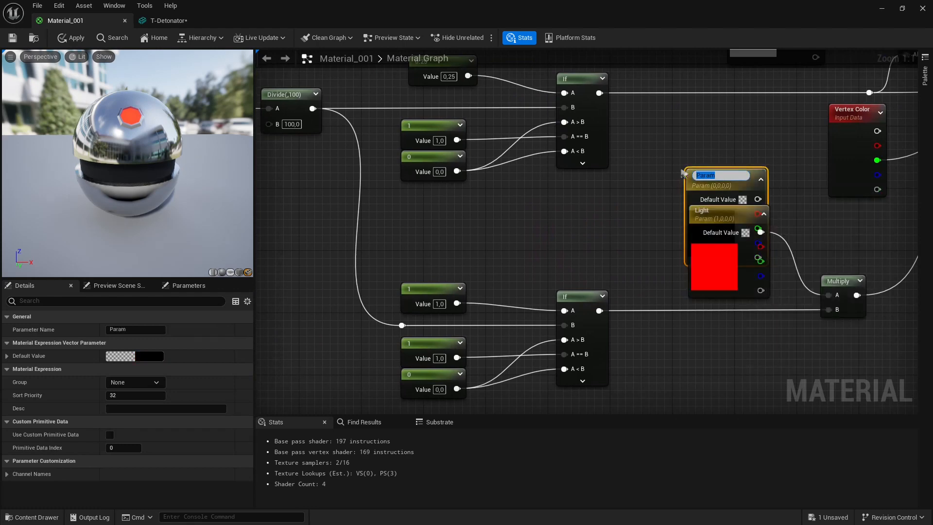
pyautogui.moveTo(734, 188); pyautogui.dragTo(713, 131)
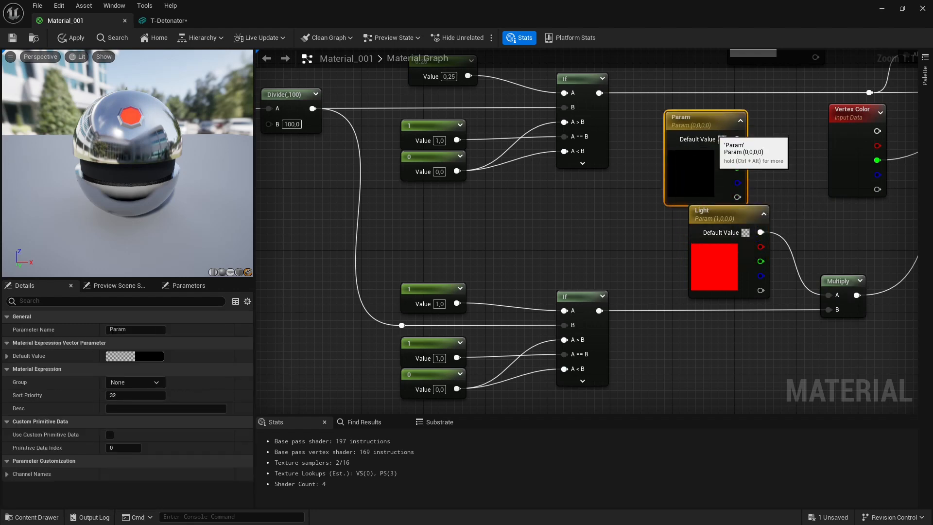
pyautogui.press('Delete')
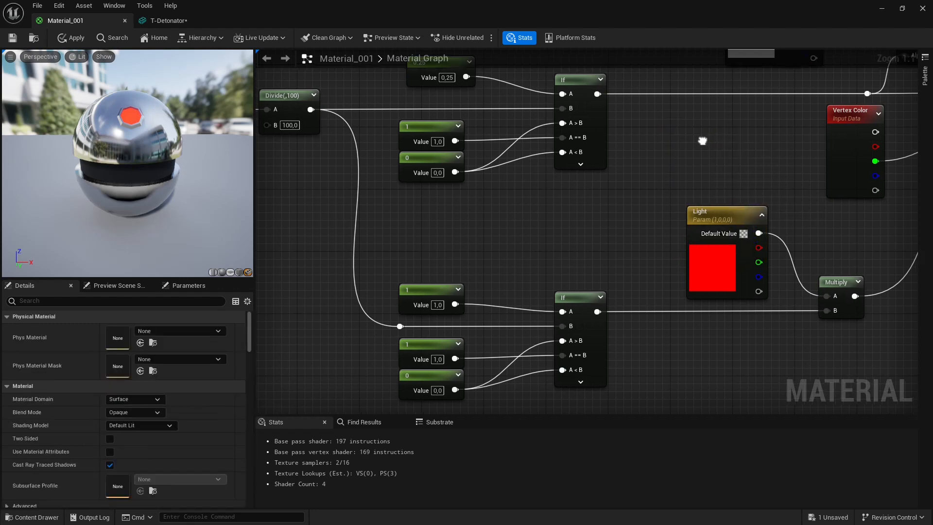
# Compare the Shell and Light vector parameters in the graph, and view the preview mesh's shell and red light from another angle.
pyautogui.scroll(-1, 713, 133)
pyautogui.moveTo(713, 133); pyautogui.dragTo(667, 154, button='right')
pyautogui.click(678, 100)
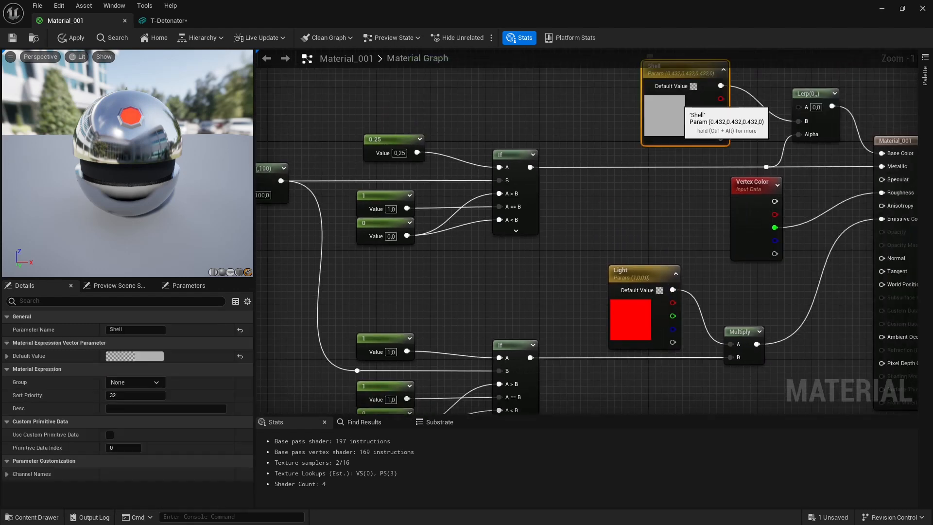
pyautogui.moveTo(678, 101); pyautogui.dragTo(662, 123, button='right')
pyautogui.click(618, 330)
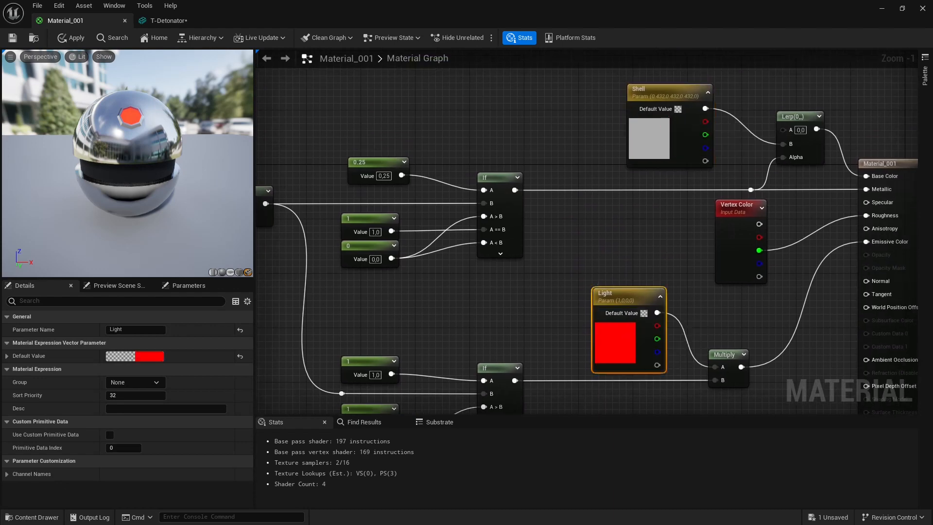
pyautogui.click(610, 263)
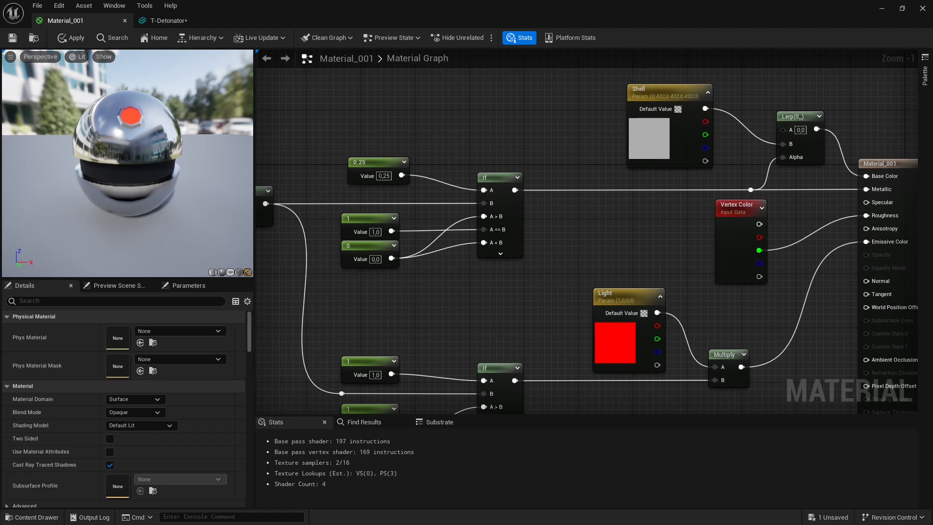
pyautogui.moveTo(593, 379); pyautogui.dragTo(660, 332, button='right')
pyautogui.moveTo(136, 165); pyautogui.dragTo(149, 181)
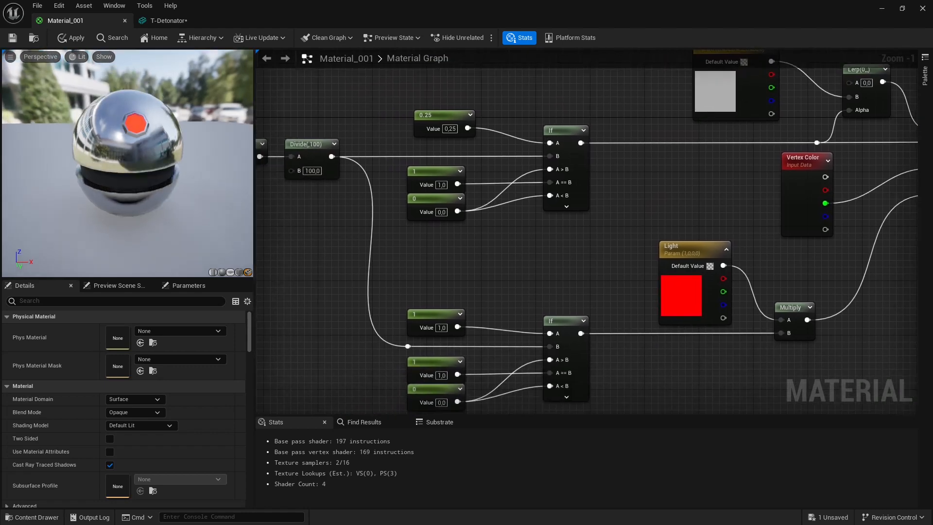
pyautogui.moveTo(147, 148); pyautogui.dragTo(172, 177)
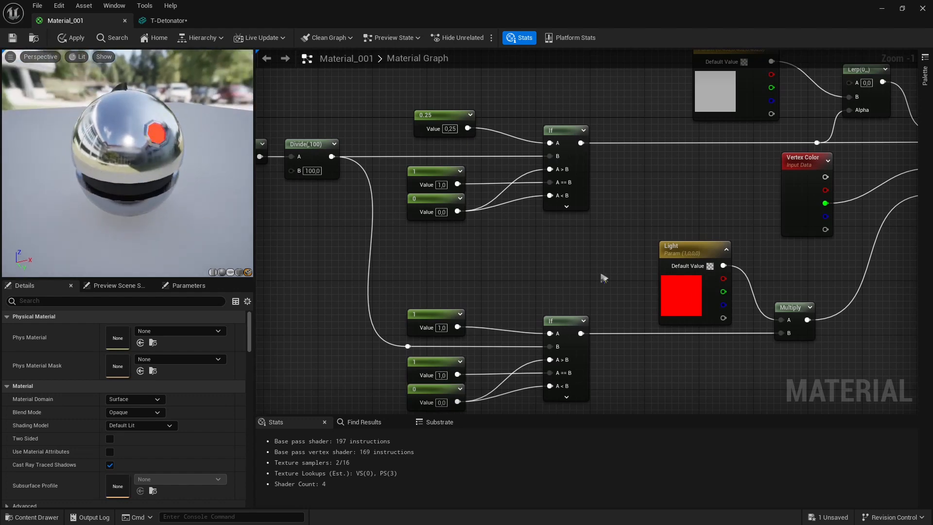
# Examine the 1, 1 and 0 constants feeding the lower If node that masks the Light color.
pyautogui.moveTo(774, 256); pyautogui.dragTo(685, 242, button='right')
pyautogui.moveTo(622, 357); pyautogui.dragTo(644, 264, button='right')
pyautogui.moveTo(542, 267); pyautogui.dragTo(670, 285, button='right')
pyautogui.scroll(1, 507, 255)
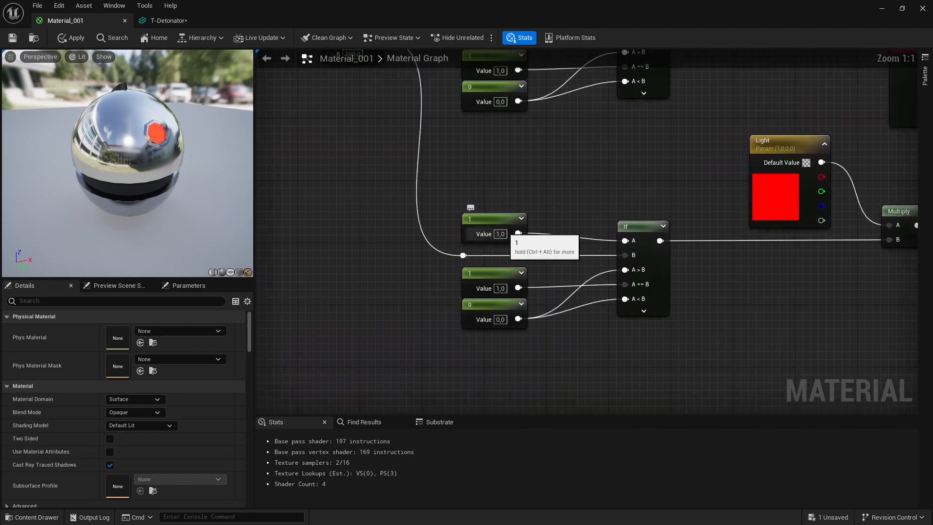
pyautogui.click(554, 212)
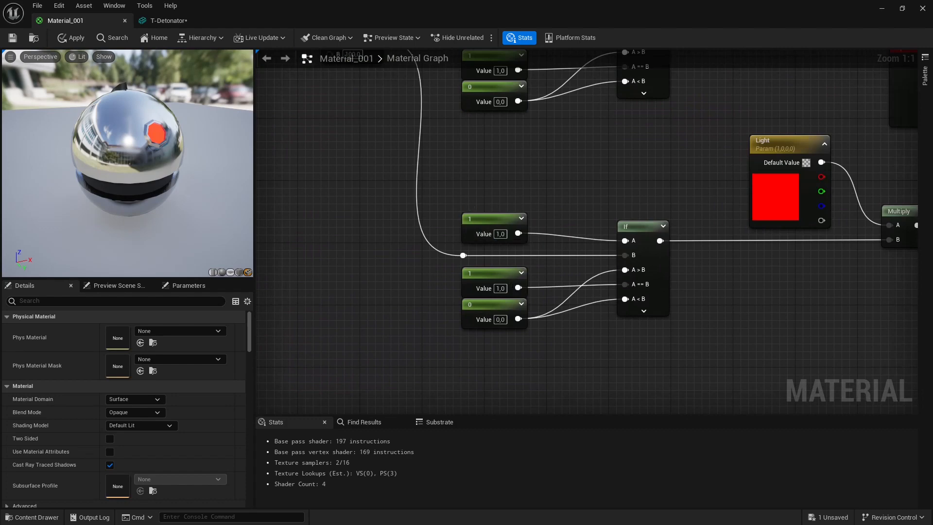
pyautogui.click(506, 275)
pyautogui.moveTo(507, 275); pyautogui.dragTo(240, 355, button='right')
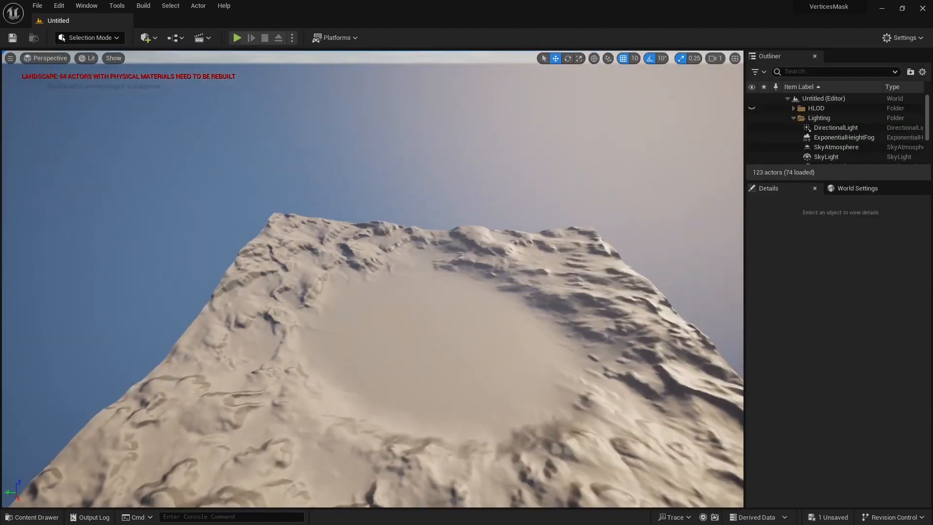
# In the level editor, place the T-Detonator static mesh on the flat area of the landscape.
pyautogui.press('w')
pyautogui.moveTo(372, 279)
pyautogui.mouseDown(button='right')
pyautogui.moveTo(384, 355)
pyautogui.moveTo(373, 267)
pyautogui.mouseUp(button='right')
pyautogui.scroll(6, 372, 279)
pyautogui.press('w')
pyautogui.press('s')
pyautogui.scroll(-4, 372, 279)
pyautogui.press('w')
pyautogui.press('w')
pyautogui.moveTo(422, 291); pyautogui.dragTo(421, 292, button='right')
pyautogui.scroll(-1, 422, 291)
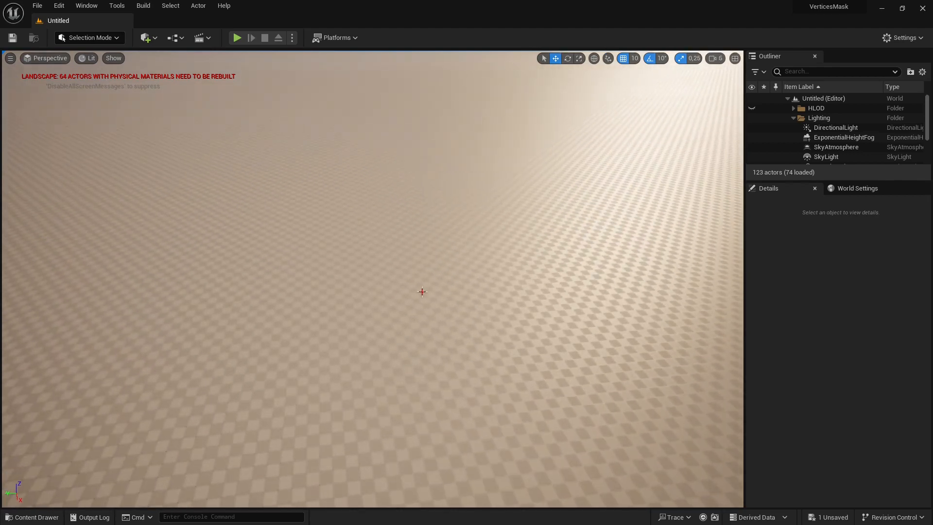
pyautogui.hotkey('ctrl', 'space')
pyautogui.moveTo(225, 387); pyautogui.dragTo(462, 256)
# Raise the T-Detonator above the landscape to a Z location of 160.
pyautogui.press('w')
pyautogui.moveTo(512, 305); pyautogui.dragTo(578, 256, button='right')
pyautogui.scroll(-4, 511, 305)
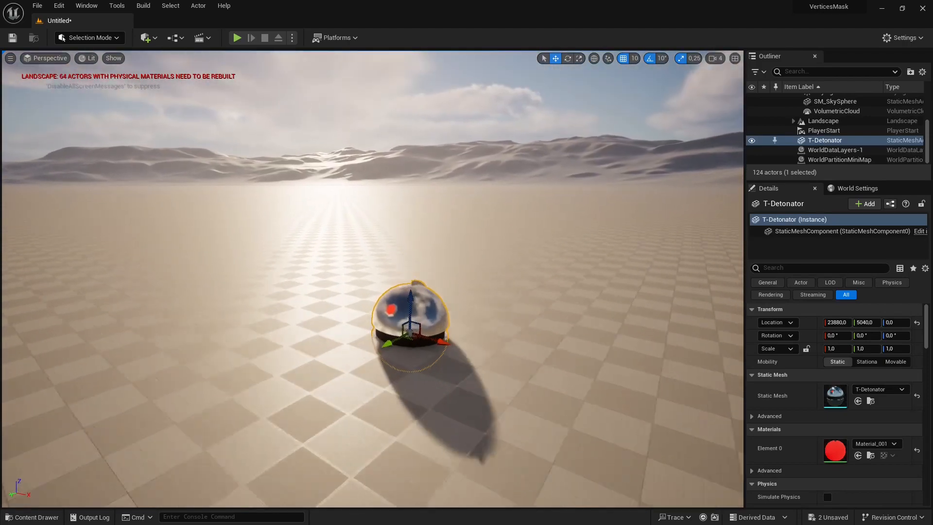
pyautogui.press('End')
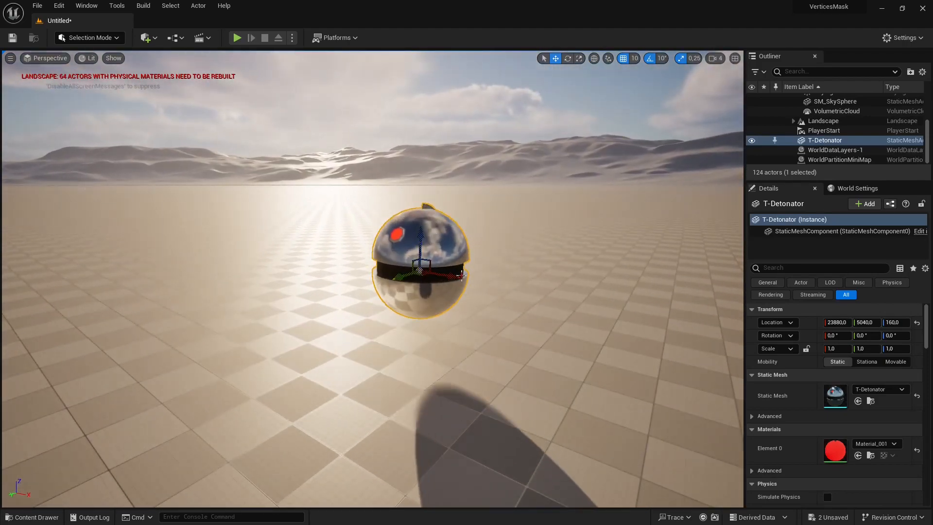
# Inspect the placed T-Detonator's reflective shell, dark band and red light from another side in the level.
pyautogui.moveTo(461, 275); pyautogui.dragTo(557, 277, button='right')
pyautogui.press('e')
pyautogui.press('a')
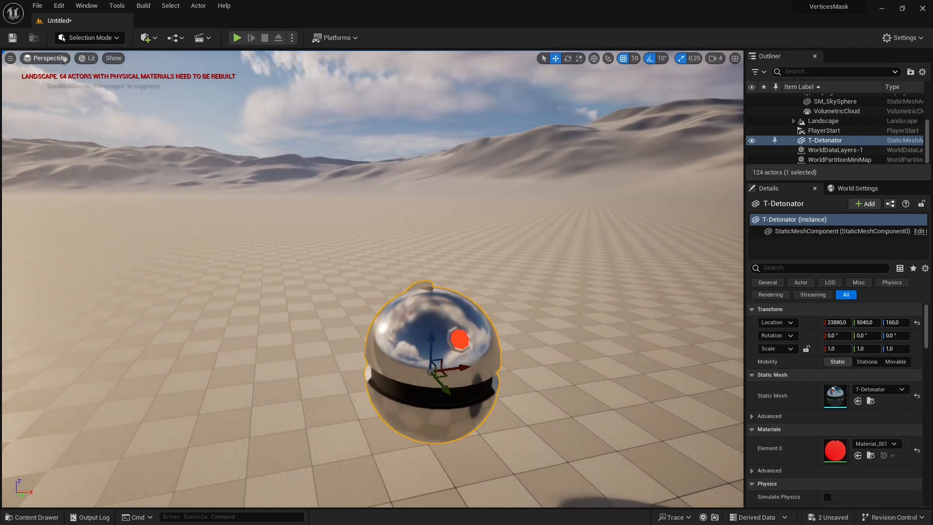
pyautogui.scroll(-2, 373, 279)
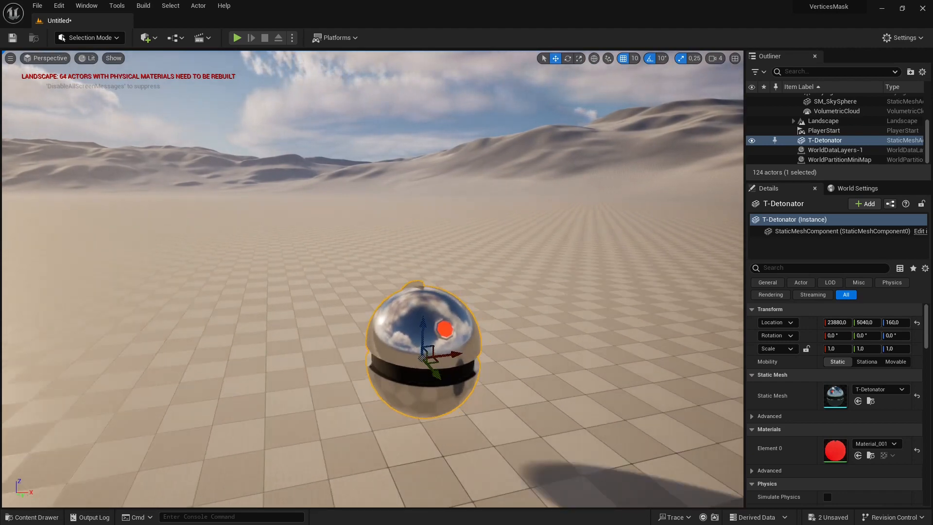
# Add a Post Process Volume to the level and enable its Infinite Extent (Unbound) setting.
pyautogui.click(145, 39)
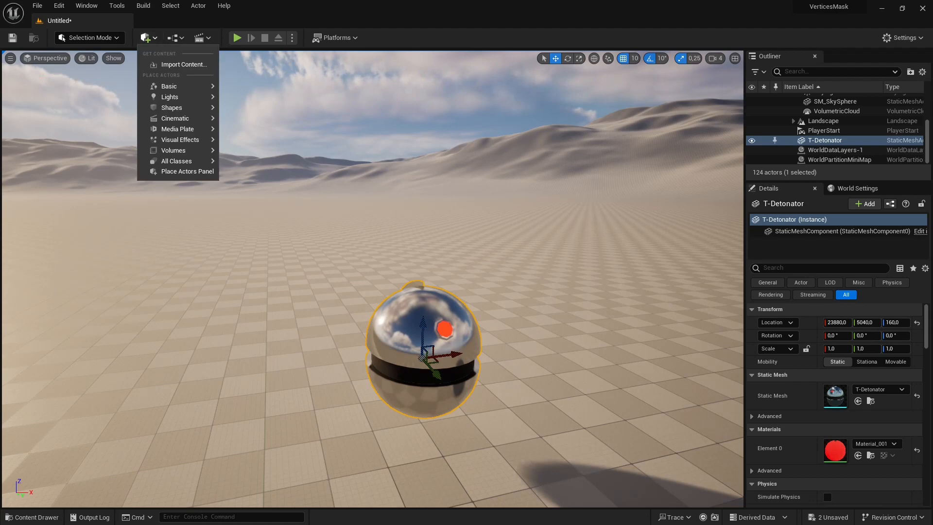
pyautogui.moveTo(190, 151)
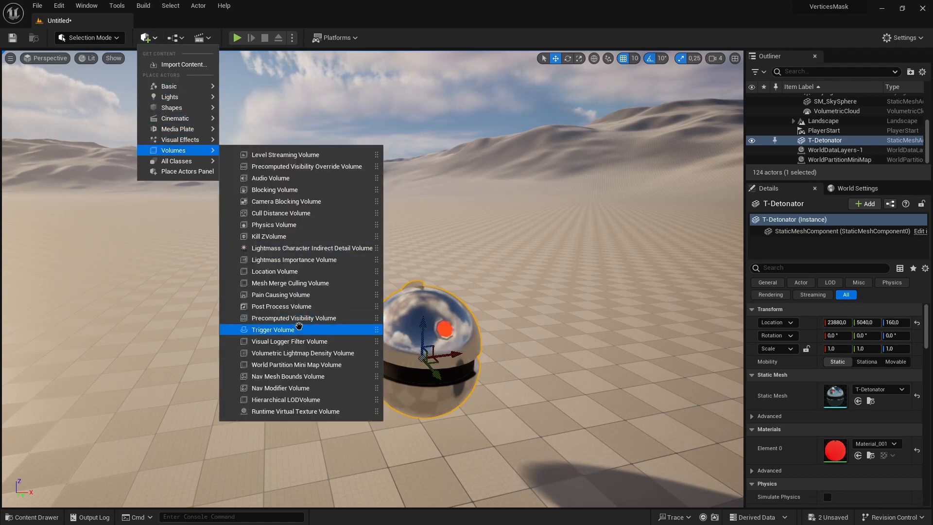
pyautogui.click(289, 306)
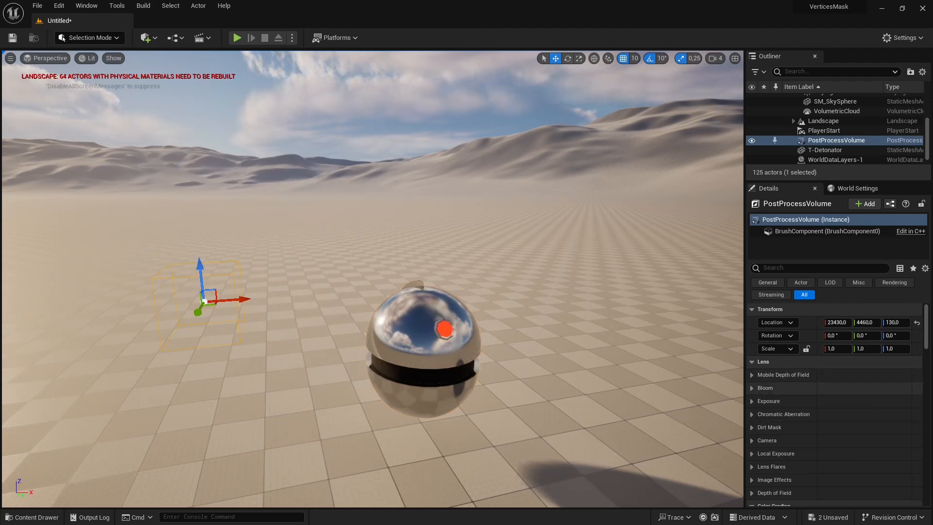
pyautogui.scroll(-10, 843, 426)
pyautogui.scroll(-15, 843, 426)
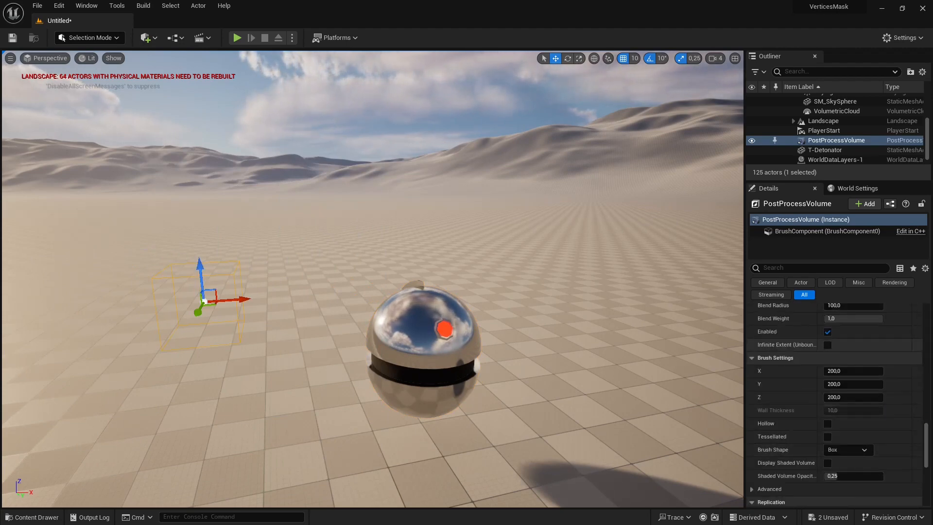
pyautogui.click(827, 344)
pyautogui.scroll(3, 827, 345)
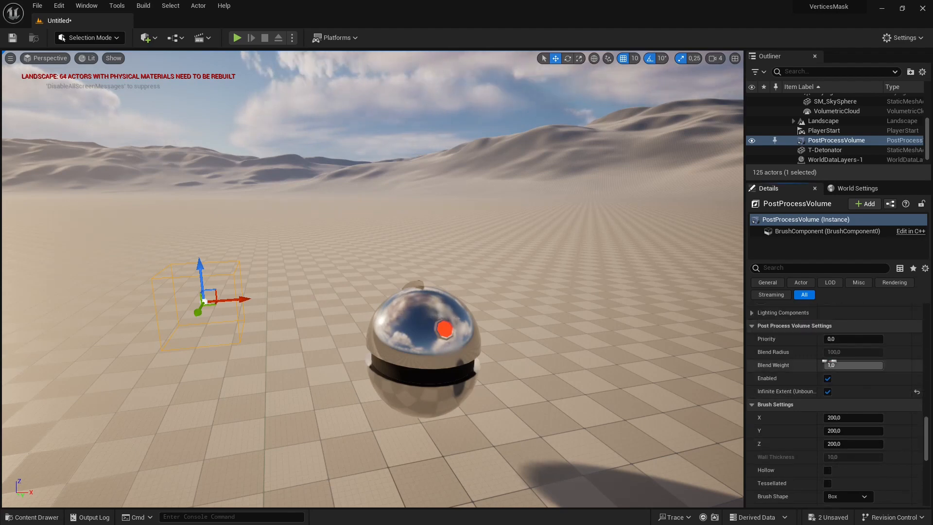
# Find the bloom settings of the PostProcessVolume, enable the Intensity override and set it to 8.
pyautogui.click(821, 267)
pyautogui.write('bloom')
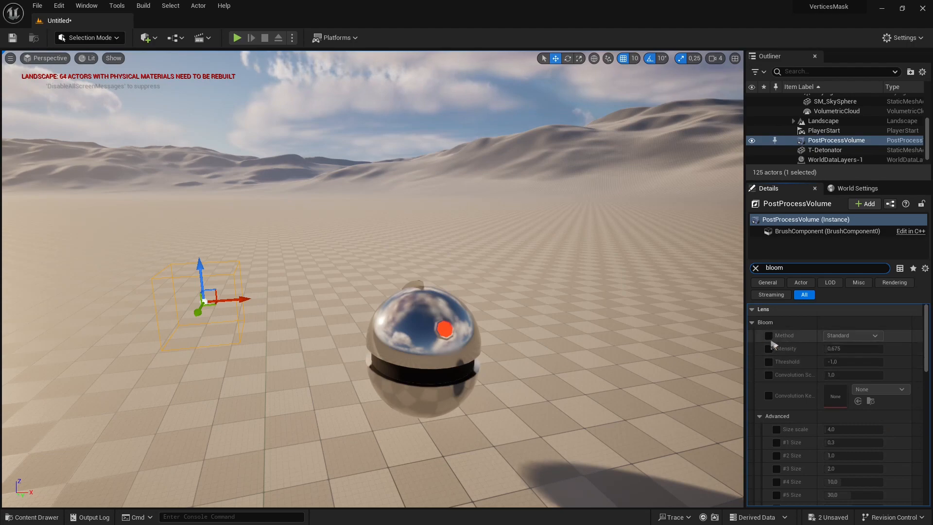
pyautogui.click(769, 348)
pyautogui.click(846, 348)
pyautogui.write('8')
pyautogui.press('Return')
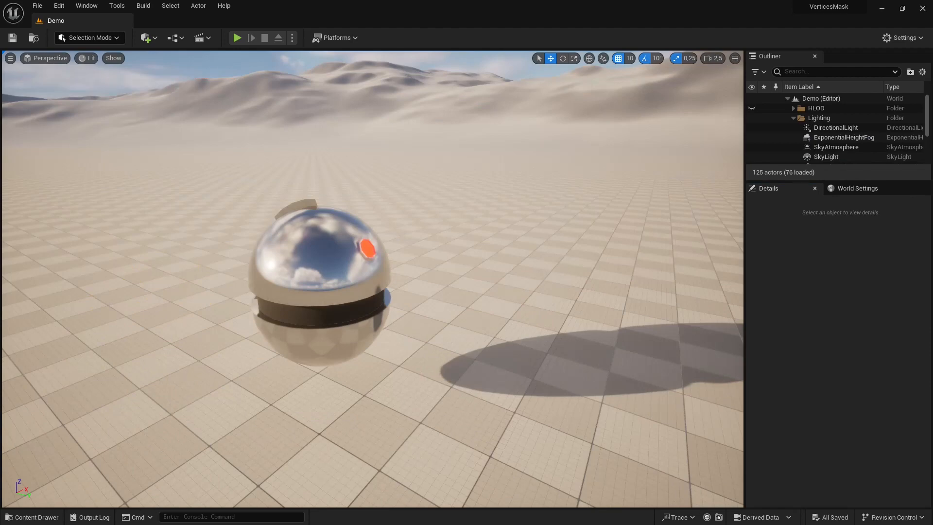
# Create a material instance of Material_001 in the BitMask folder, keeping the name Material_001_Inst.
pyautogui.hotkey('ctrl', 'space')
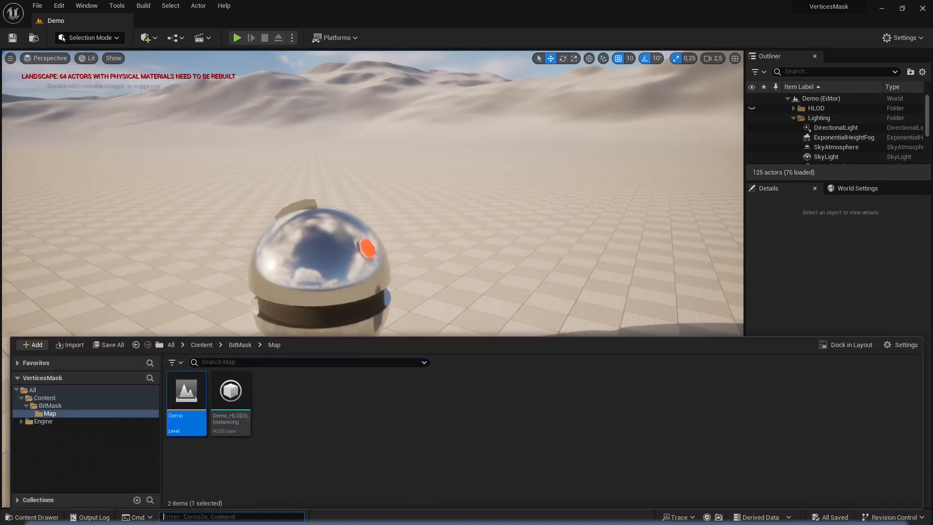
pyautogui.rightClick(236, 399)
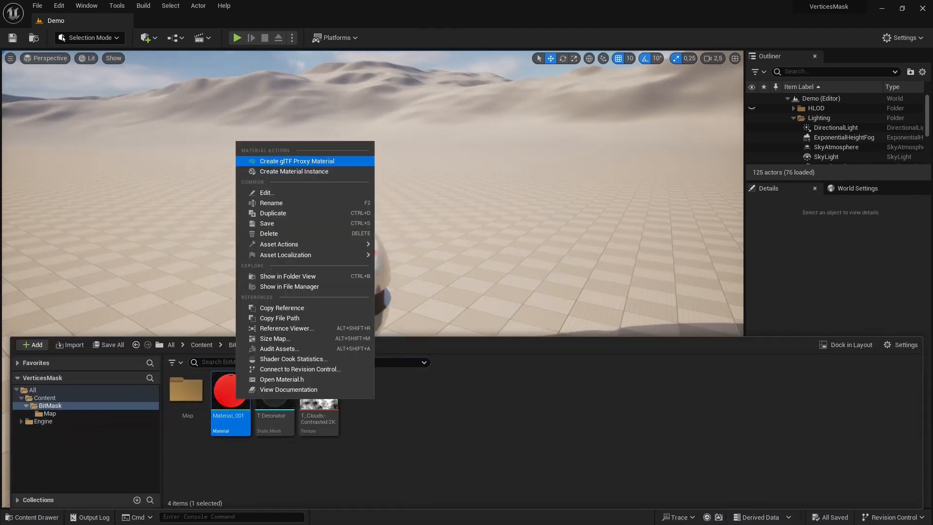
pyautogui.click(324, 171)
pyautogui.press('Return')
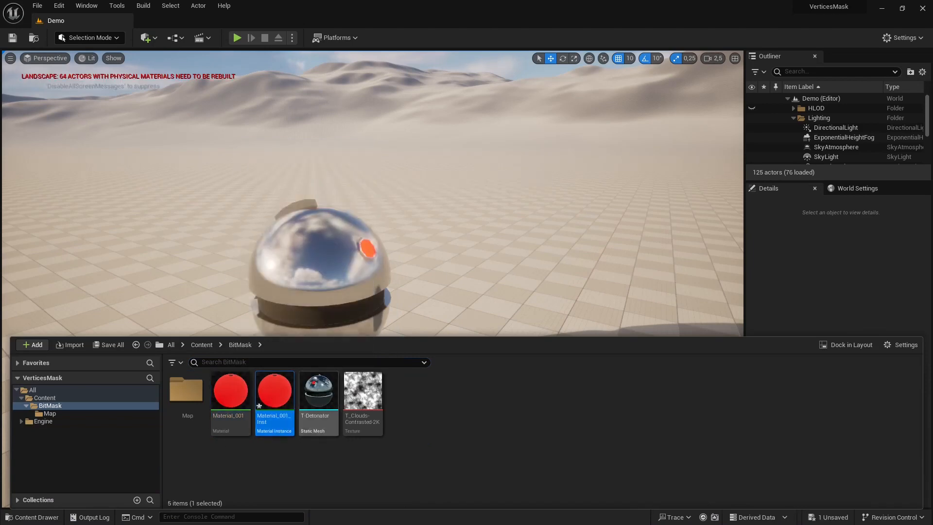
# Assign Material_001_Inst to Element 0 of the T-Detonator in the level.
pyautogui.moveTo(277, 393); pyautogui.dragTo(321, 274)
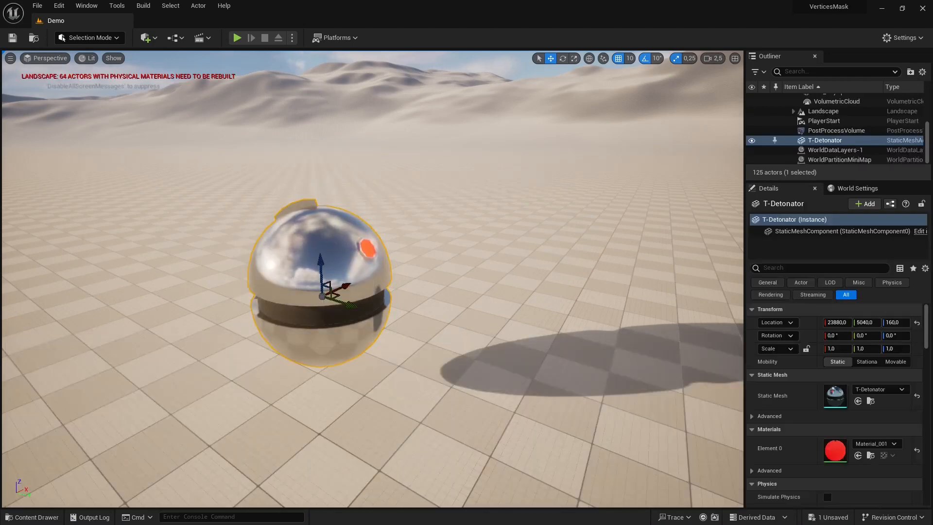
pyautogui.click(882, 444)
pyautogui.click(881, 444)
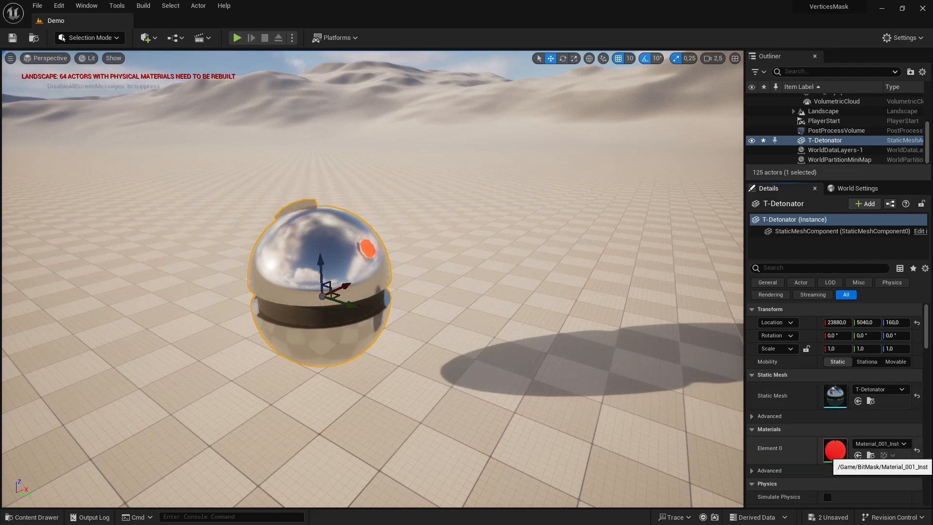
# Override the Light color in Material_001_Inst, trying a V value of 10 and settling on 50.
pyautogui.doubleClick(835, 451)
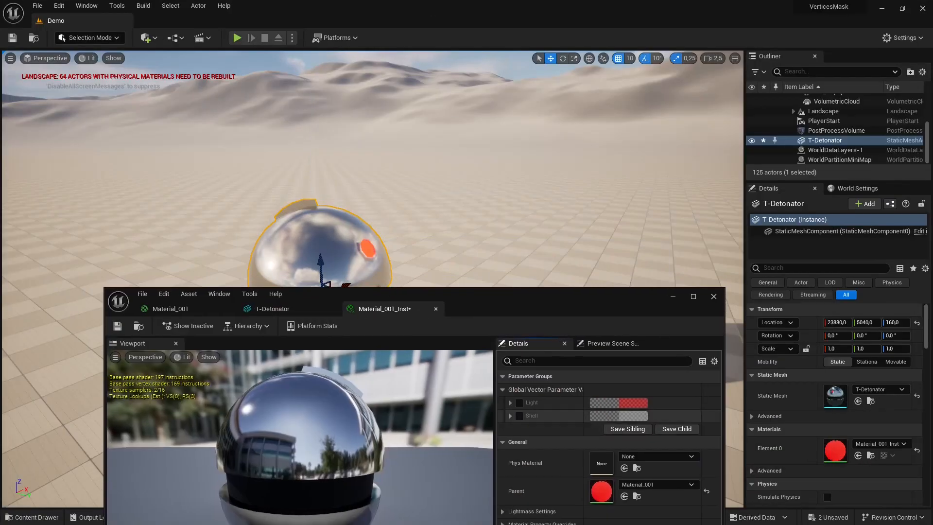
pyautogui.click(519, 403)
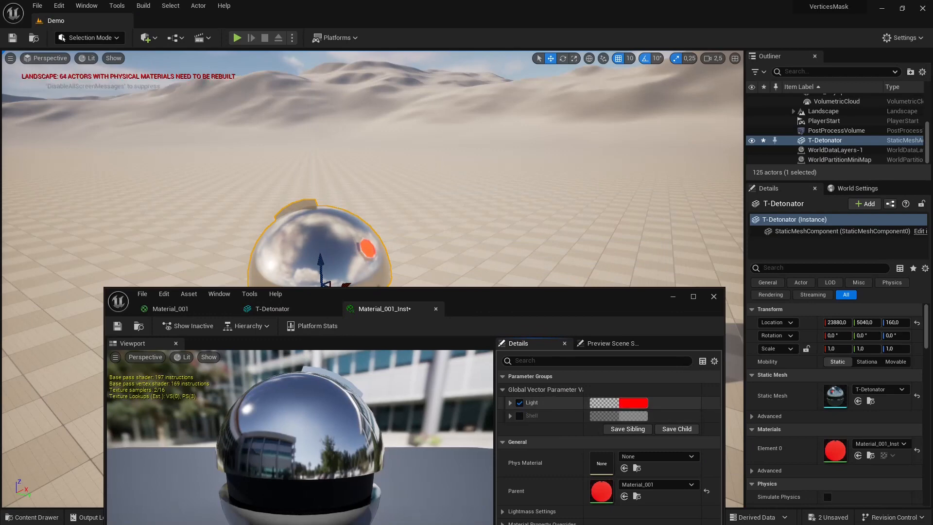
pyautogui.click(633, 403)
pyautogui.click(791, 449)
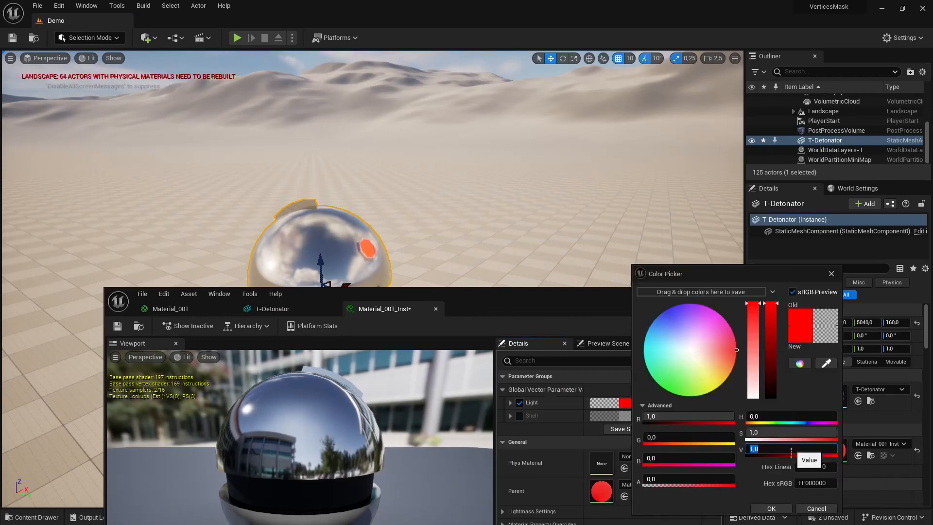
pyautogui.write('10')
pyautogui.press('Return')
pyautogui.write('5')
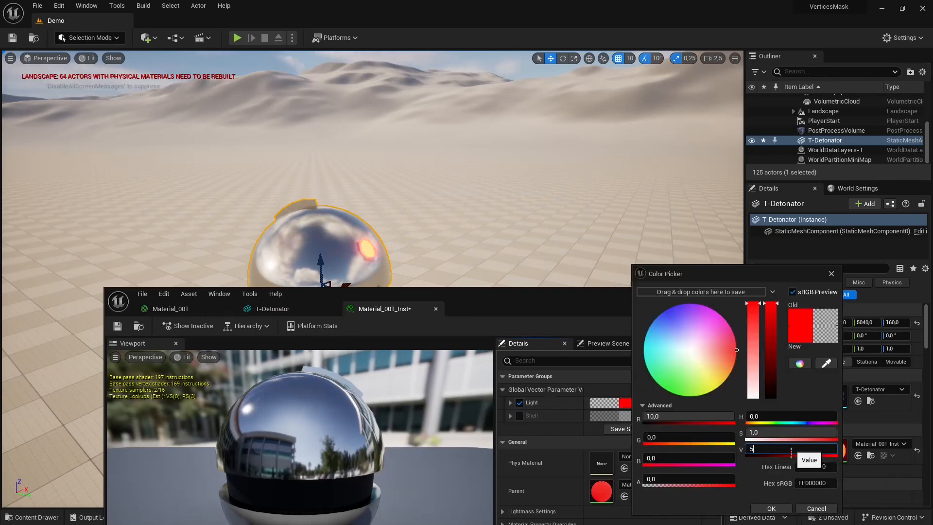
pyautogui.write('0')
pyautogui.press('Return')
pyautogui.click(771, 509)
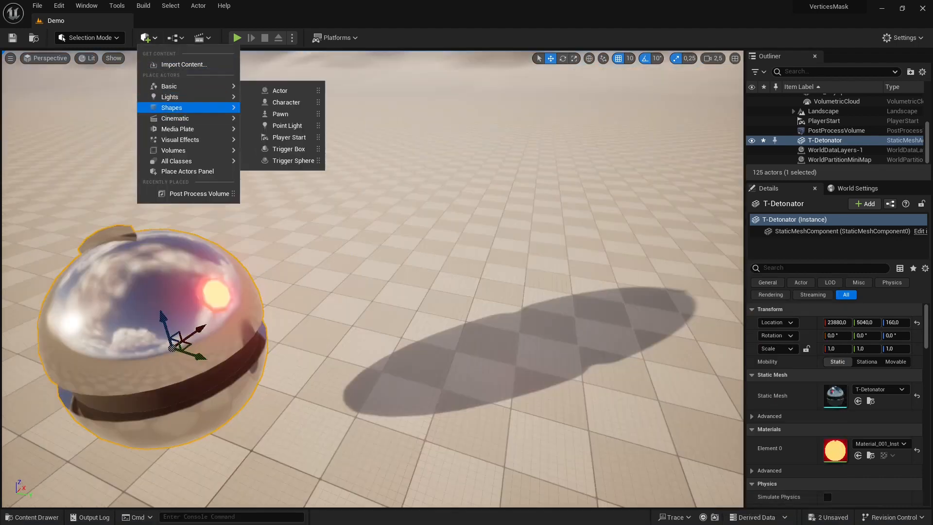
# Add a cube, enlarge it next to the T-Detonator, and place a copy beside it near the red light.
pyautogui.moveTo(220, 109)
pyautogui.click(279, 113)
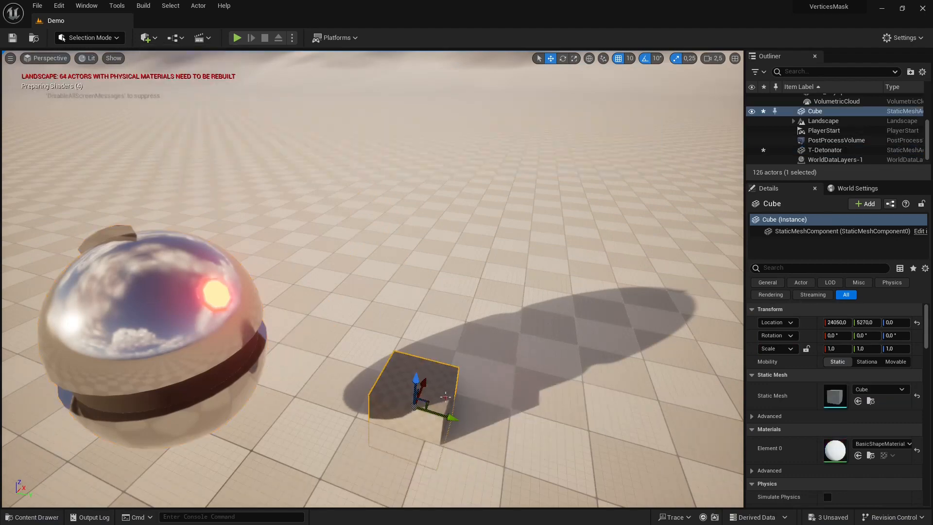
pyautogui.moveTo(417, 385); pyautogui.dragTo(349, 329)
pyautogui.press('r')
pyautogui.press('w')
pyautogui.moveTo(435, 227); pyautogui.dragTo(451, 209)
pyautogui.moveTo(499, 338); pyautogui.dragTo(583, 358, button='right')
pyautogui.keyDown('alt'); pyautogui.moveTo(237, 197); pyautogui.dragTo(273, 254); pyautogui.keyUp('alt')
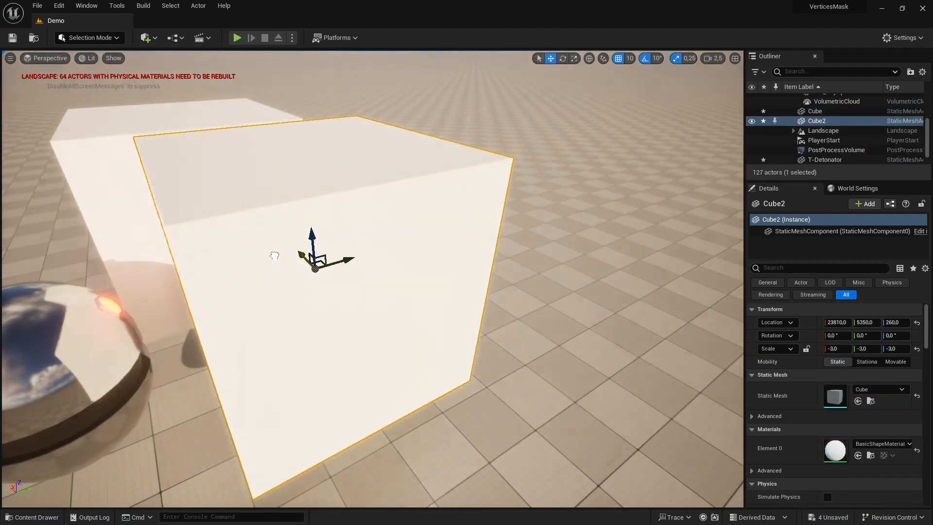
# Rotate the directional light so the sun sits low and the scene turns to a dim pink dusk.
pyautogui.moveTo(330, 237); pyautogui.dragTo(243, 218, button='right')
pyautogui.scroll(3, 845, 148)
pyautogui.hotkey('ctrl', 'l')
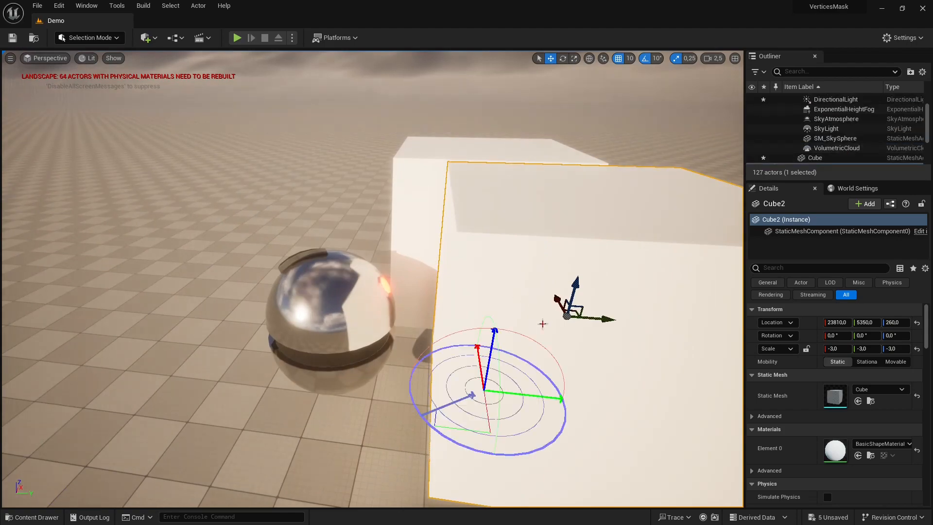
pyautogui.moveTo(291, 244); pyautogui.dragTo(524, 239)
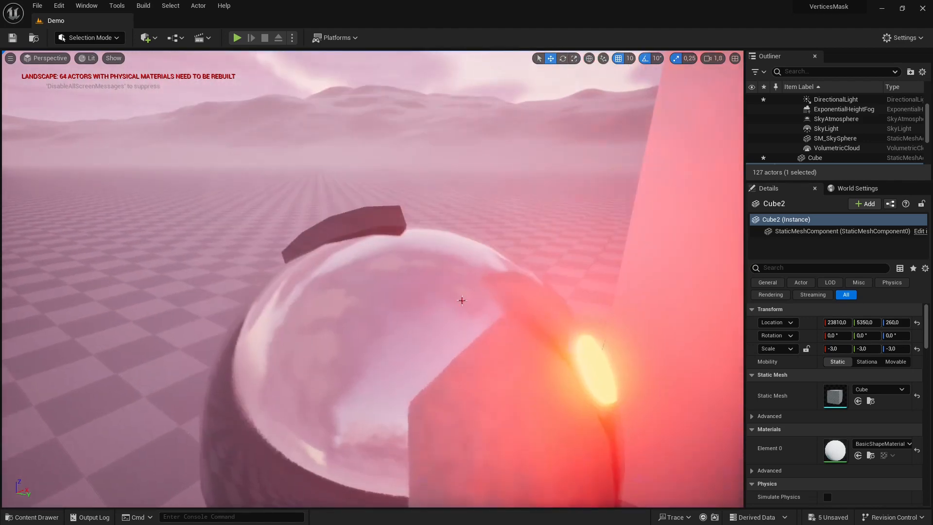
# Inspect the red light the T-Detonator casts on the two cubes from several sides.
pyautogui.moveTo(461, 300); pyautogui.dragTo(372, 331, button='right')
pyautogui.moveTo(433, 339); pyautogui.dragTo(372, 288, button='right')
pyautogui.scroll(-3, 505, 279)
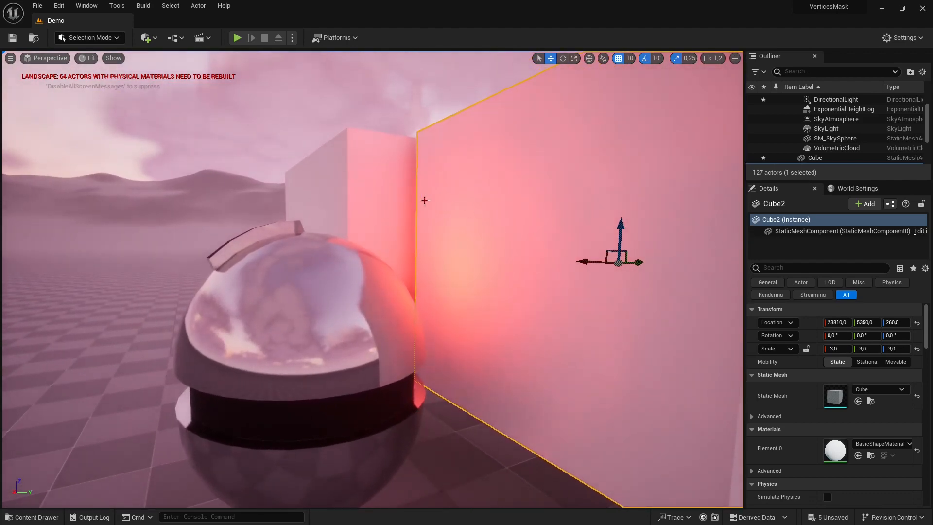
pyautogui.moveTo(462, 212); pyautogui.dragTo(462, 297, button='right')
pyautogui.press('Escape')
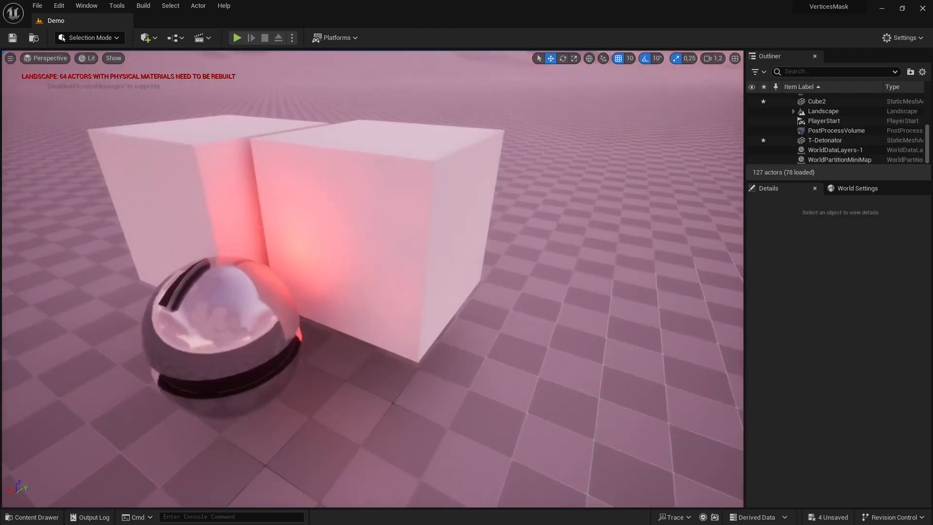
pyautogui.moveTo(427, 316)
pyautogui.mouseDown(button='right')
pyautogui.moveTo(452, 322)
pyautogui.moveTo(409, 299)
pyautogui.moveTo(413, 313)
pyautogui.mouseUp(button='right')
# Select the T-Detonator and switch to Mesh Paint mode with the Paint tool for vertex colors.
pyautogui.click(421, 320)
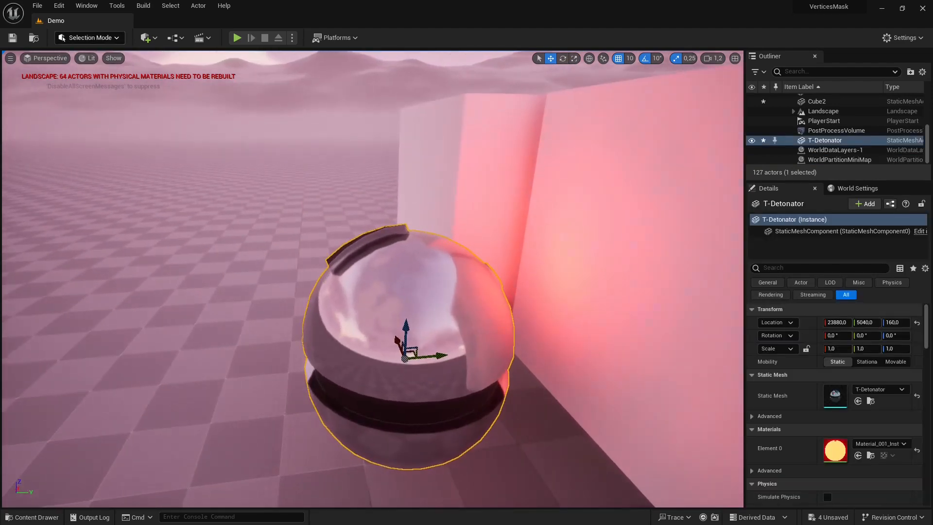
pyautogui.click(113, 39)
pyautogui.click(113, 39)
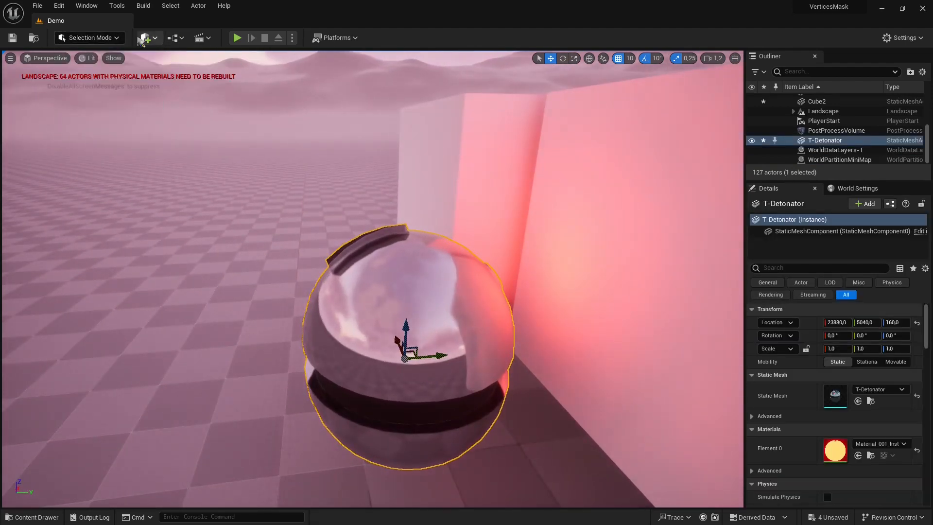
pyautogui.click(147, 38)
pyautogui.click(90, 38)
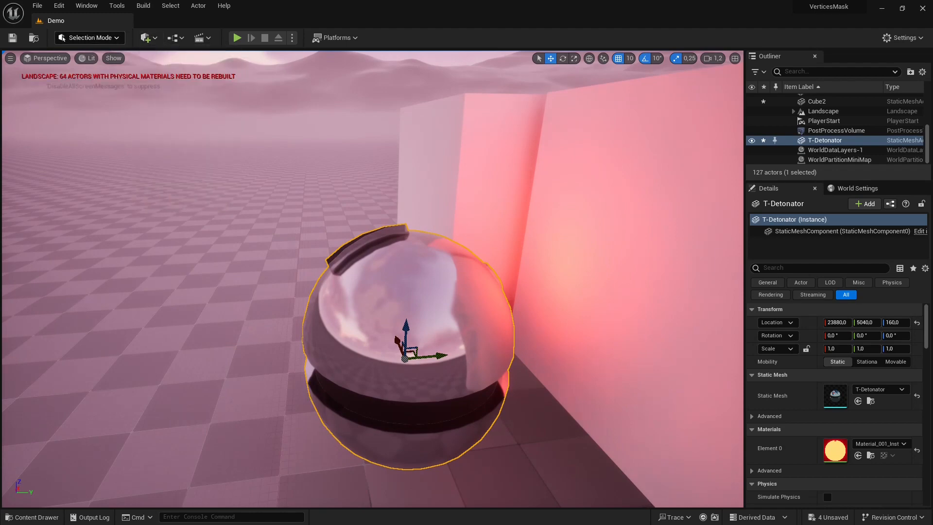
pyautogui.click(90, 38)
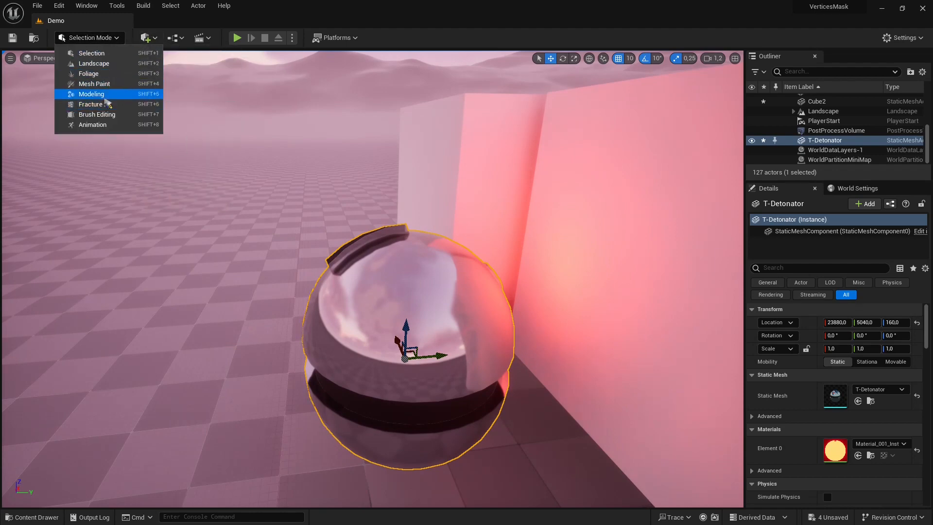
pyautogui.click(95, 84)
pyautogui.click(41, 96)
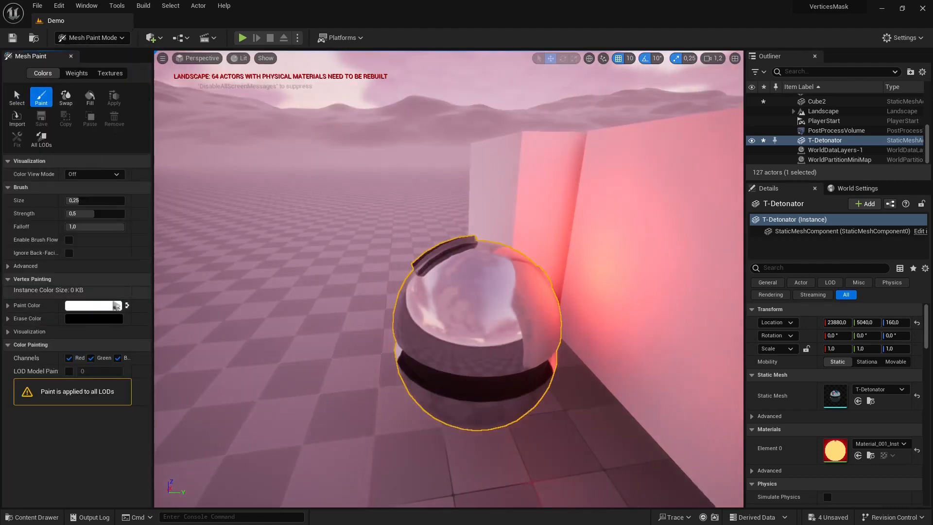
# Check the vertex Paint Color picker without changing the color, and return to Selection mode.
pyautogui.click(93, 305)
pyautogui.click(253, 508)
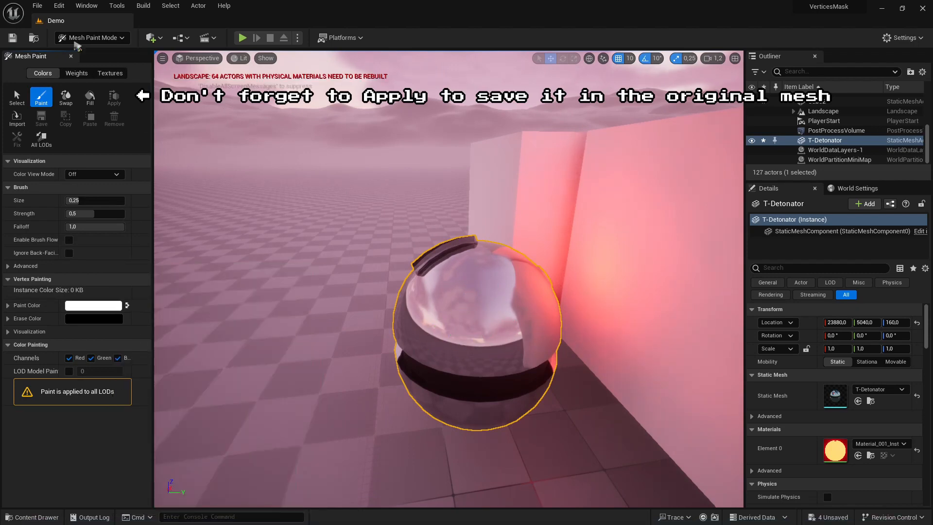
pyautogui.click(97, 38)
pyautogui.click(92, 52)
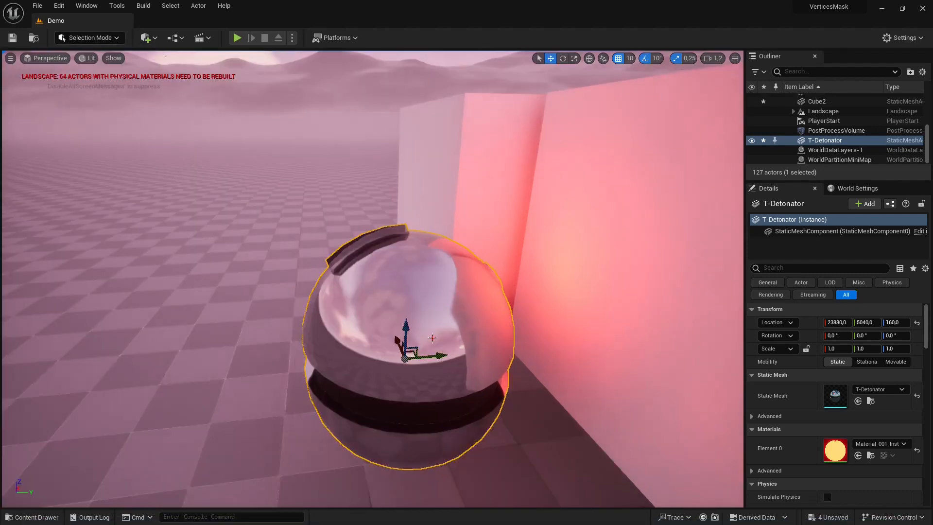
# Find the Export command among the T-Detonator static mesh's asset actions, and dismiss it without exporting.
pyautogui.hotkey('ctrl', 'space')
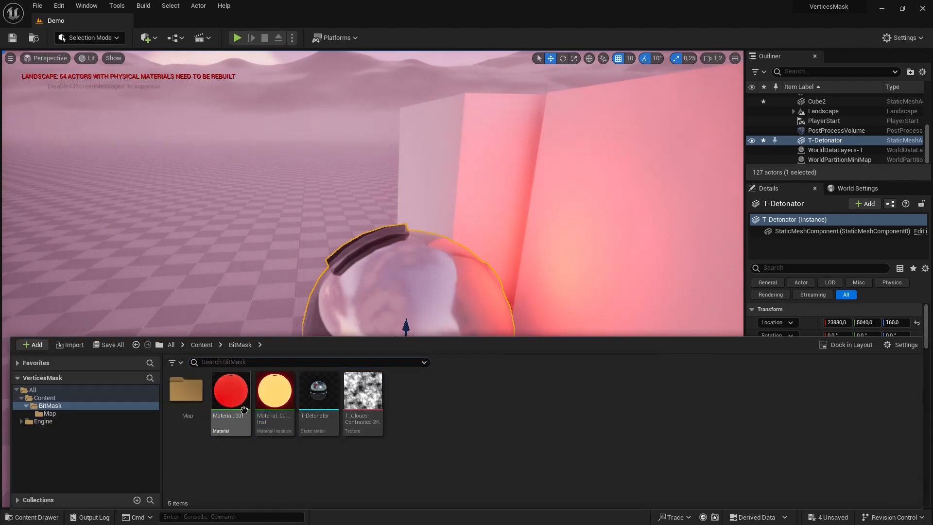
pyautogui.click(322, 392)
pyautogui.rightClick(326, 394)
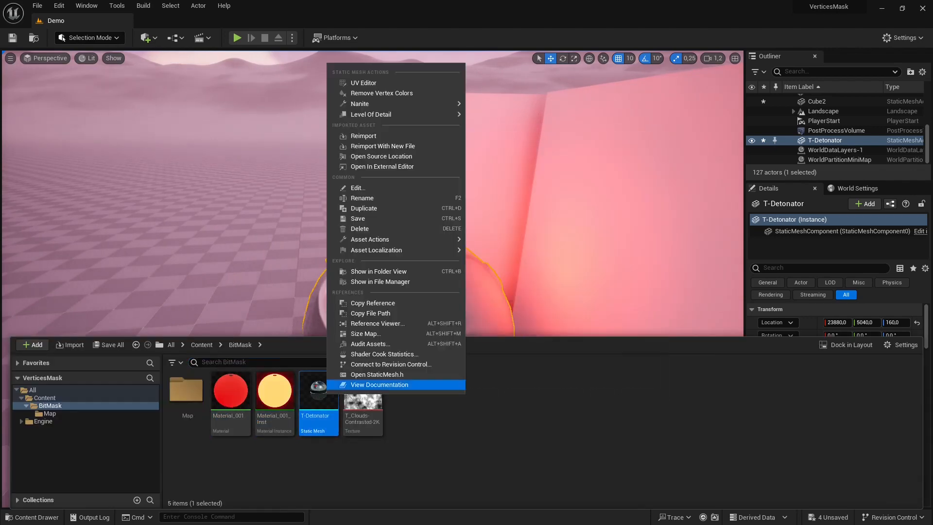
pyautogui.moveTo(388, 239)
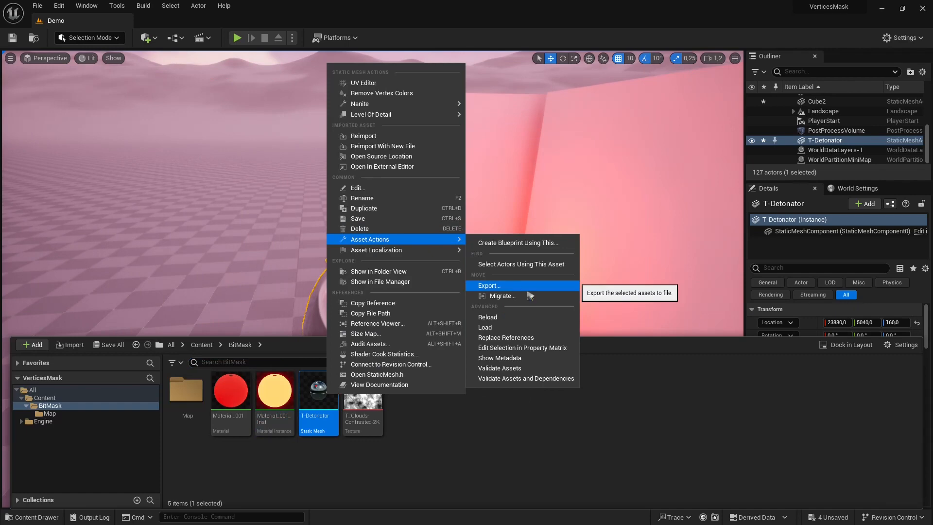
pyautogui.click(650, 401)
pyautogui.moveTo(471, 229); pyautogui.dragTo(516, 382, button='right')
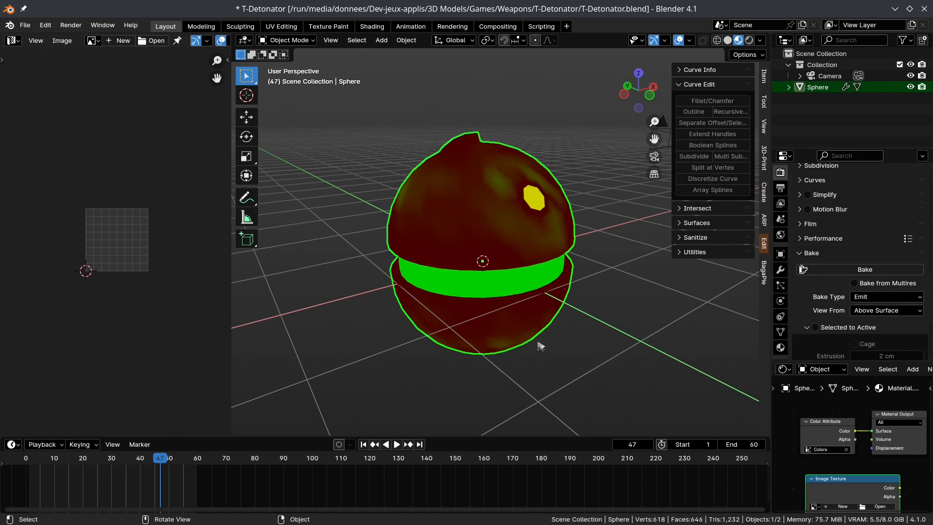
# Switch to Blender and view the vertex colors painted on the Sphere object from another angle.
pyautogui.moveTo(518, 229)
pyautogui.mouseDown(button='middle')
pyautogui.moveTo(481, 233)
pyautogui.moveTo(503, 234)
pyautogui.mouseUp(button='middle')
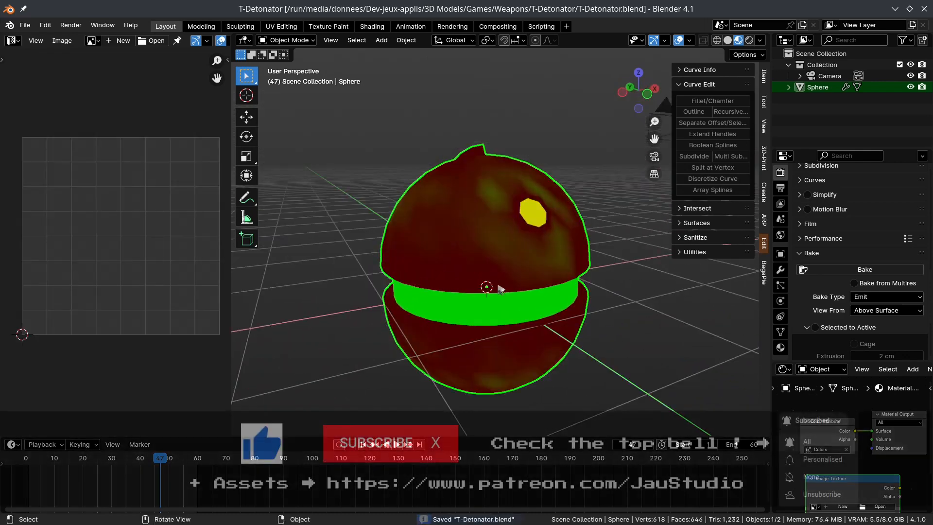